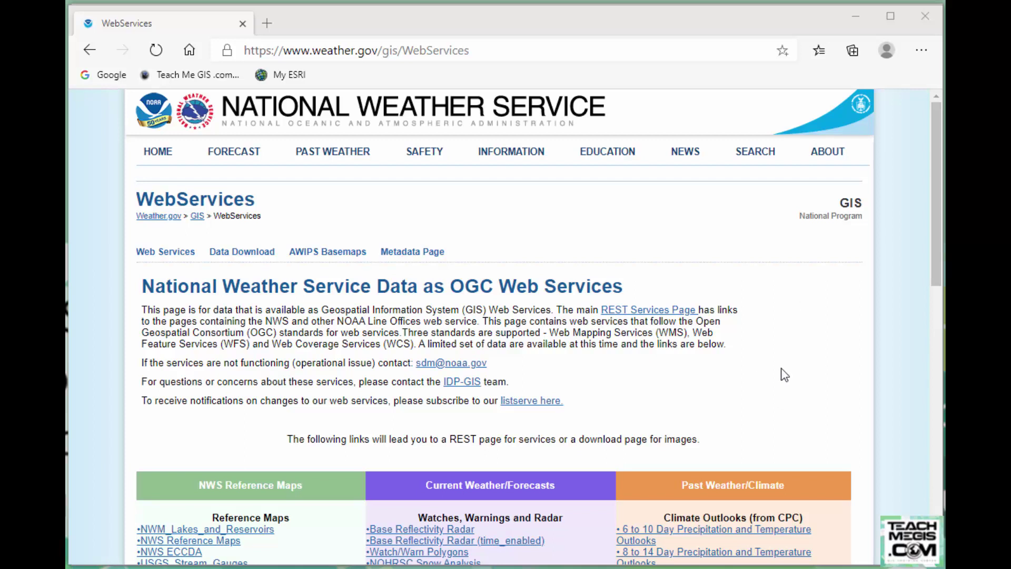
Open the East Pacific Hurricane Forecast service from the National Weather Service's OGC web services page.
{"action": "left_click_drag", "start_coordinate": [246, 50], "coordinate": [499, 50]}
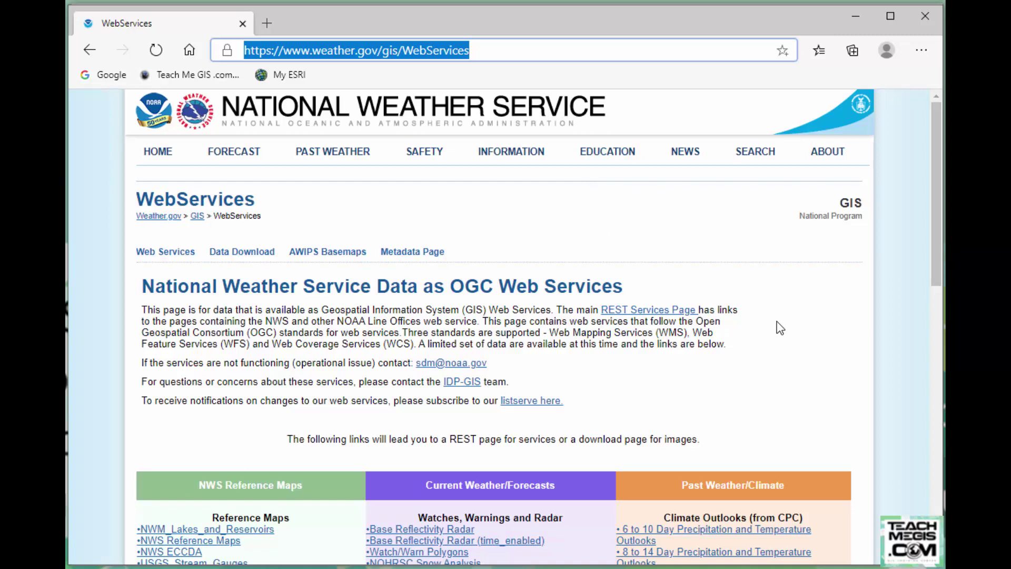
{"action": "scroll", "coordinate": [774, 329], "scroll_direction": "down", "scroll_amount": 6}
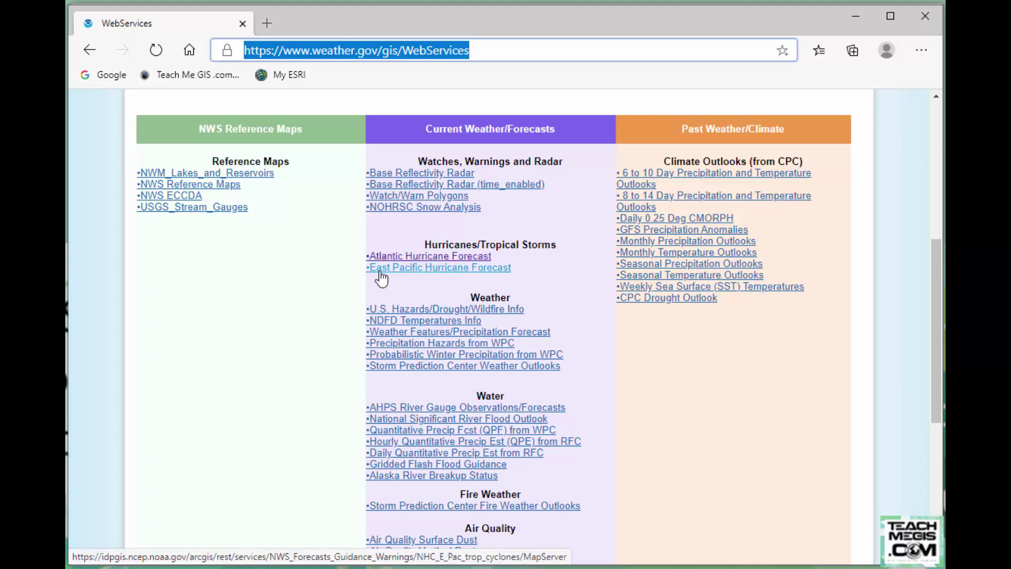
{"action": "left_click", "coordinate": [430, 278]}
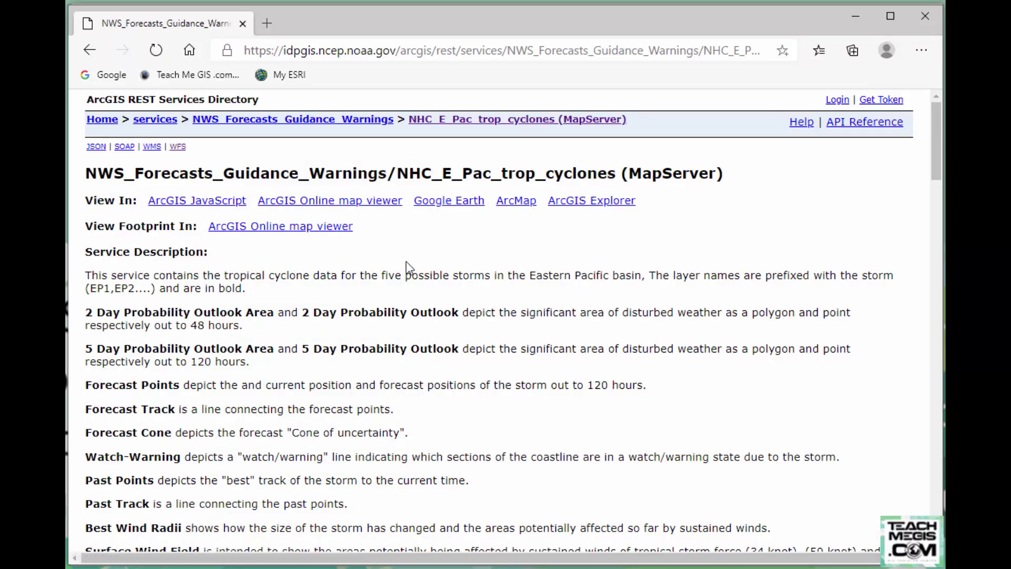
Review the NHC_E_Pac_trop_cyclones service's description and its list of layers.
{"action": "scroll", "coordinate": [406, 261], "scroll_direction": "down", "scroll_amount": 6}
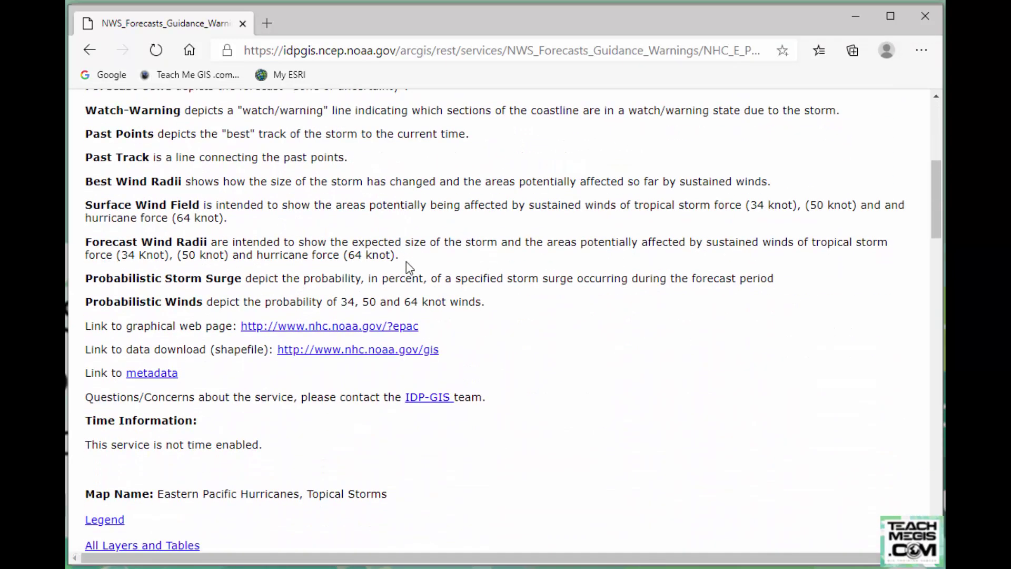
{"action": "scroll", "coordinate": [498, 292], "scroll_direction": "down", "scroll_amount": 8}
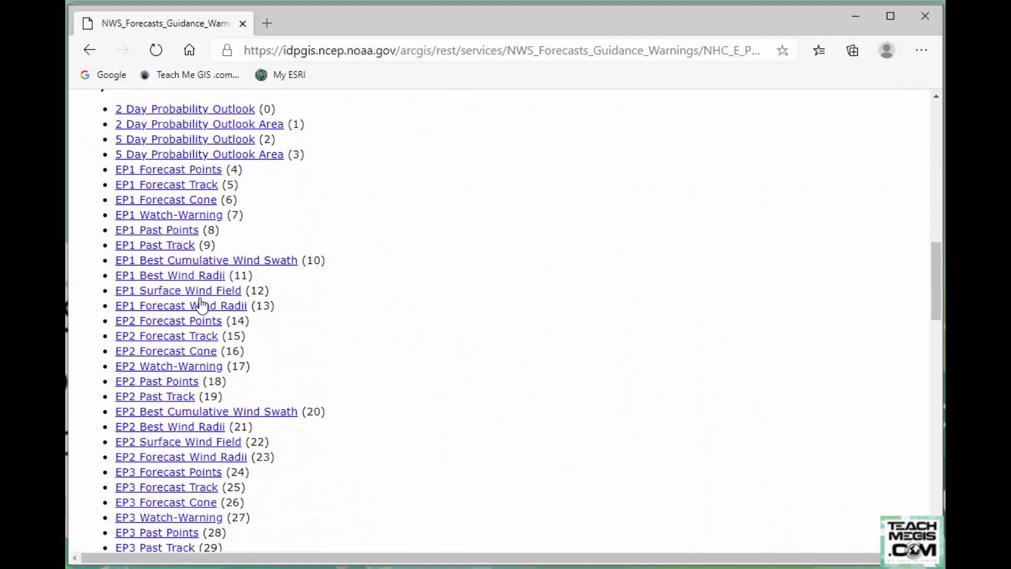
{"action": "scroll", "coordinate": [447, 289], "scroll_direction": "down", "scroll_amount": 6}
{"action": "scroll", "coordinate": [447, 289], "scroll_direction": "down", "scroll_amount": 4}
{"action": "scroll", "coordinate": [448, 289], "scroll_direction": "up", "scroll_amount": 20}
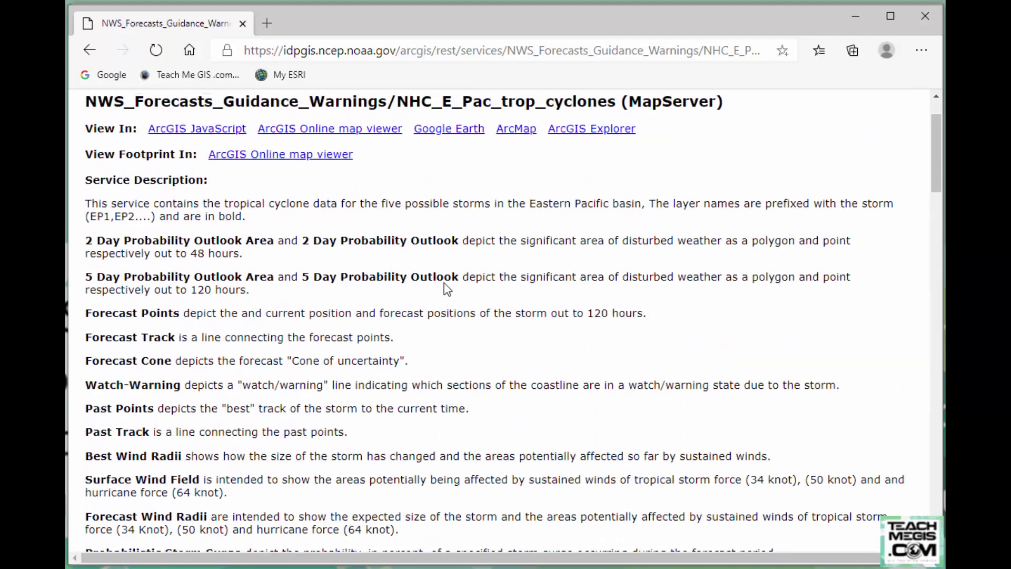
{"action": "scroll", "coordinate": [447, 289], "scroll_direction": "up", "scroll_amount": 2}
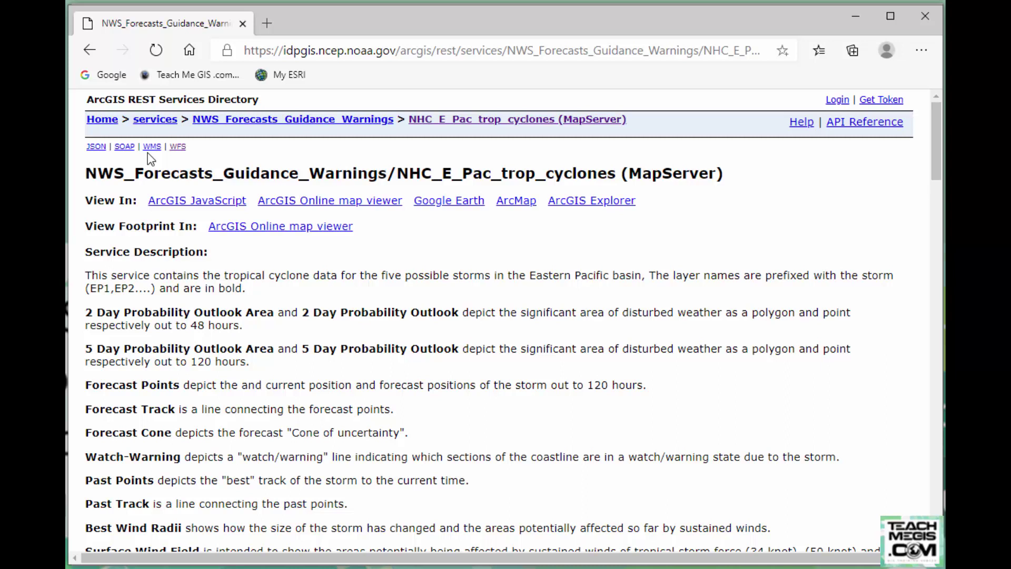
Copy the service's WFS link, then open the WFS capabilities document and select its address.
{"action": "right_click", "coordinate": [177, 154]}
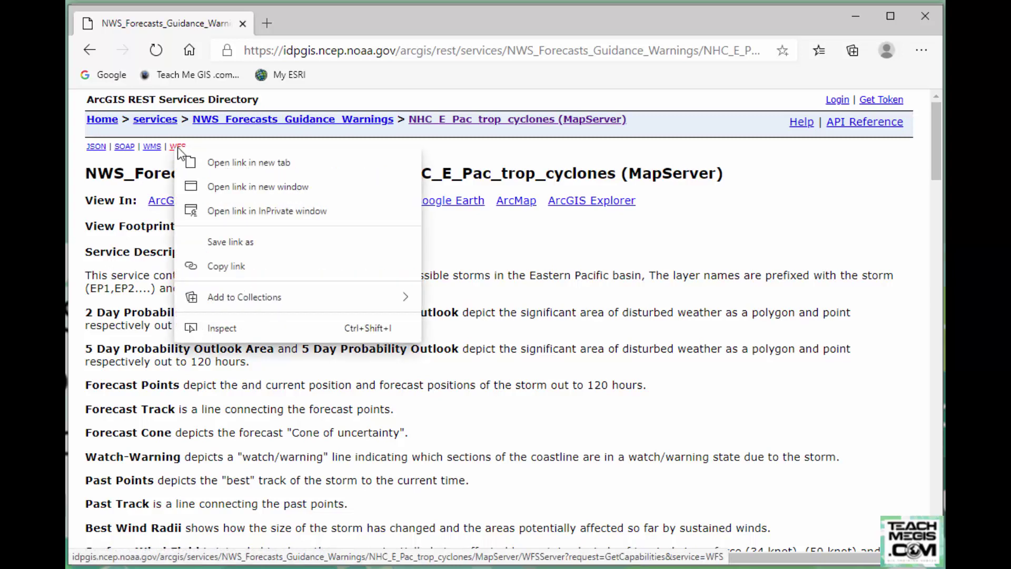
{"action": "left_click", "coordinate": [232, 267]}
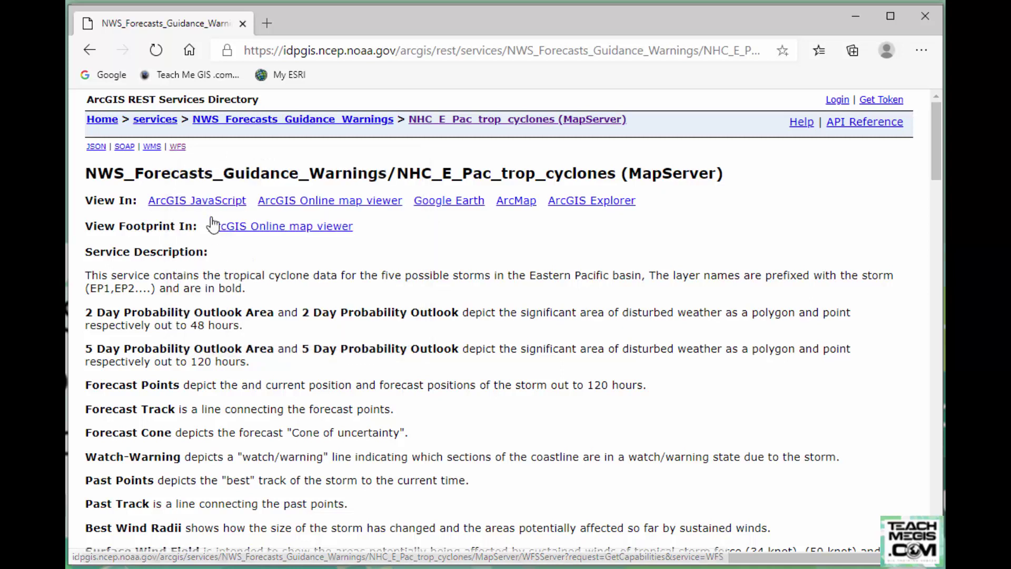
{"action": "left_click", "coordinate": [178, 148]}
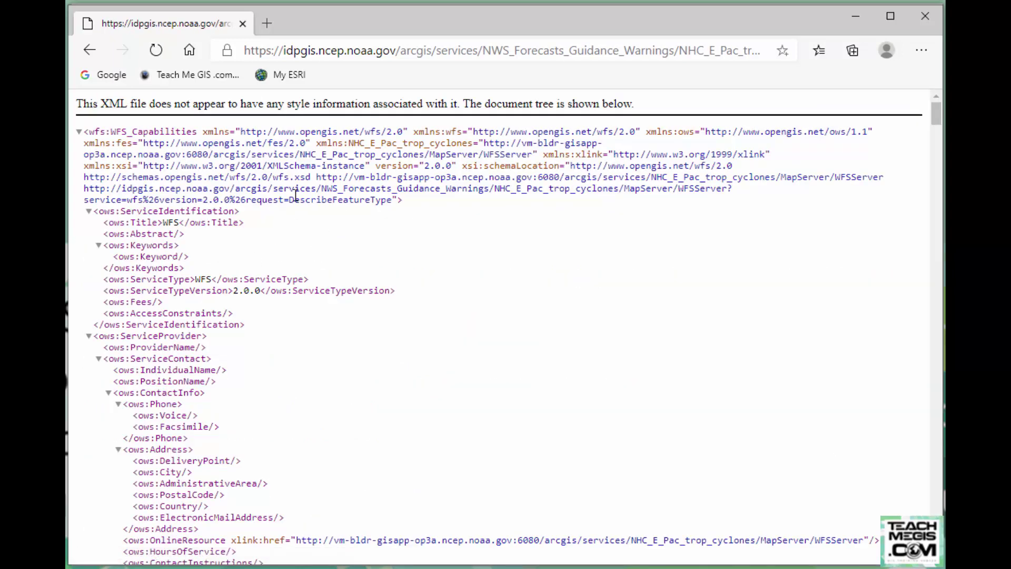
{"action": "left_click", "coordinate": [419, 53]}
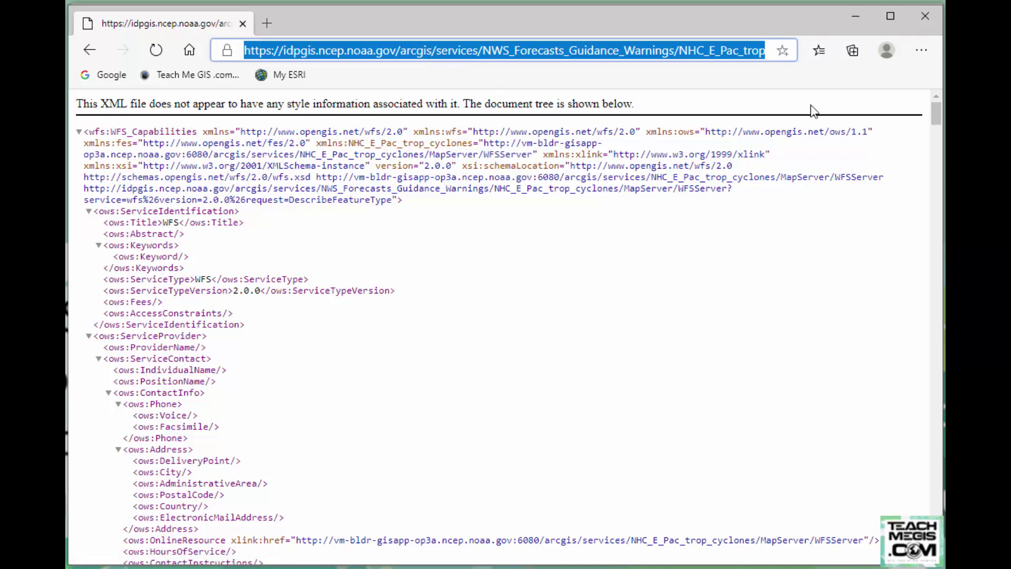
Switch to ArcGIS Pro and add a WFS server connection using the copied URL, trimmed to end at "WFSServer?".
{"action": "left_click", "coordinate": [859, 18]}
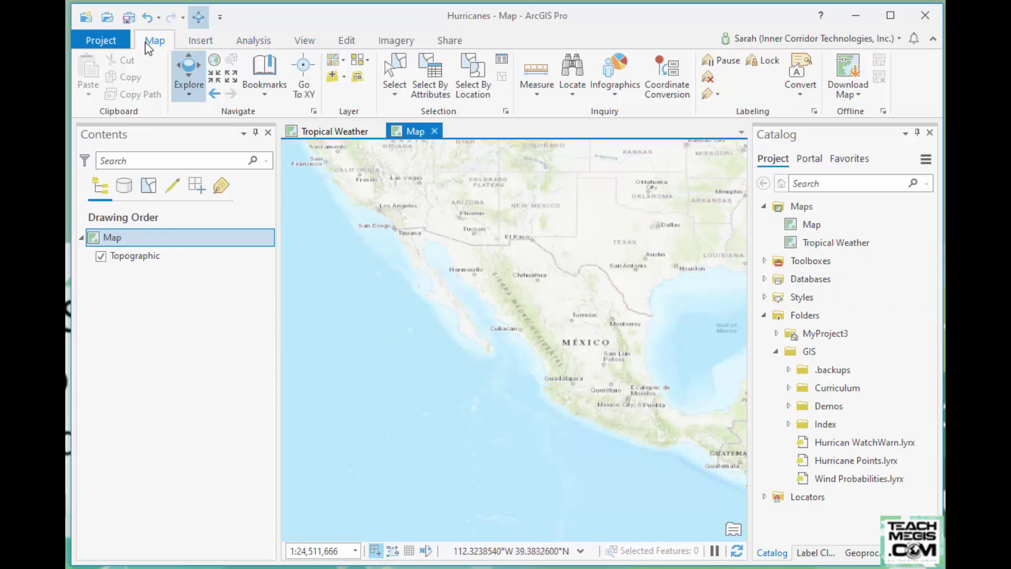
{"action": "left_click", "coordinate": [199, 42]}
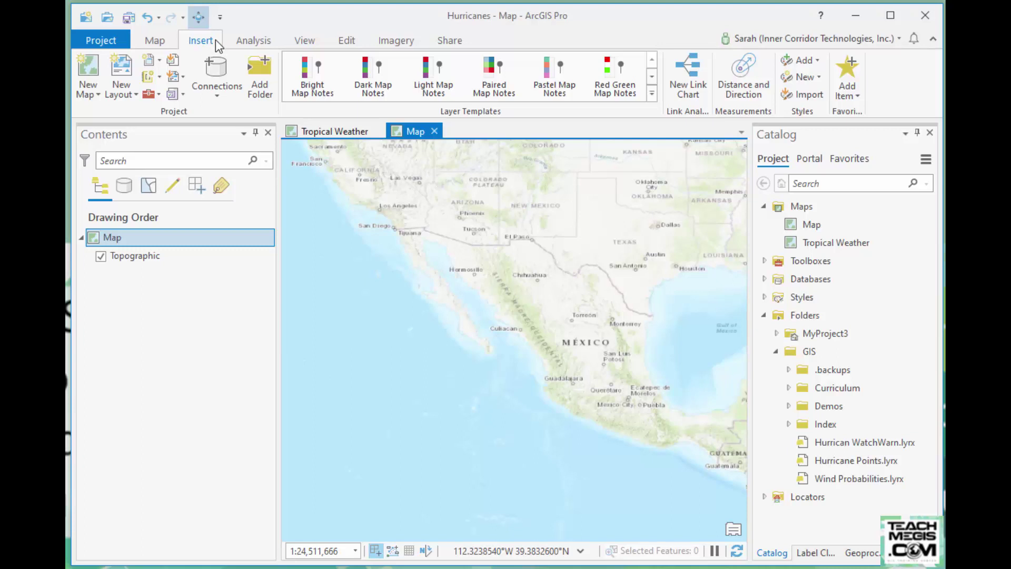
{"action": "left_click", "coordinate": [217, 98]}
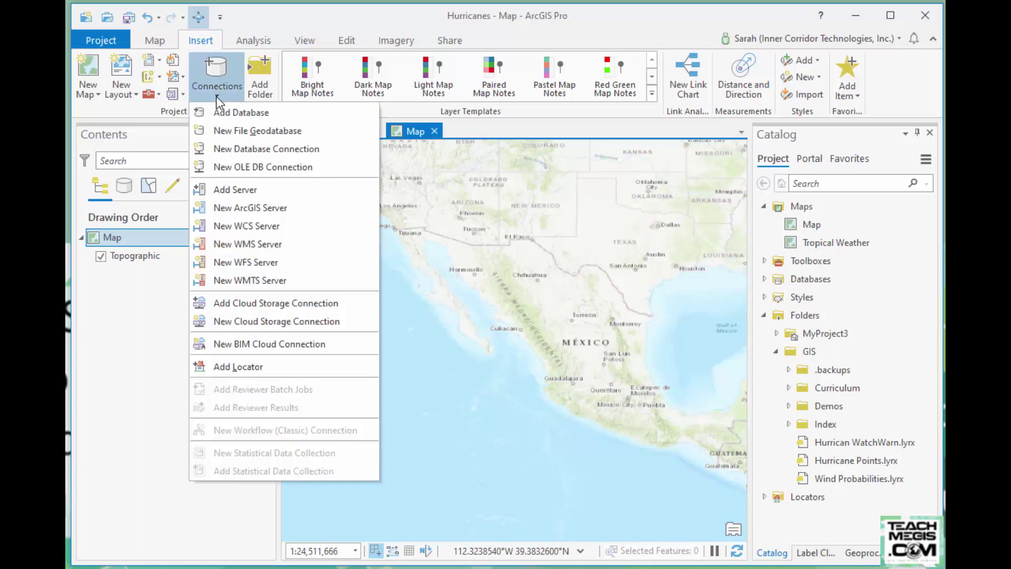
{"action": "left_click", "coordinate": [268, 261]}
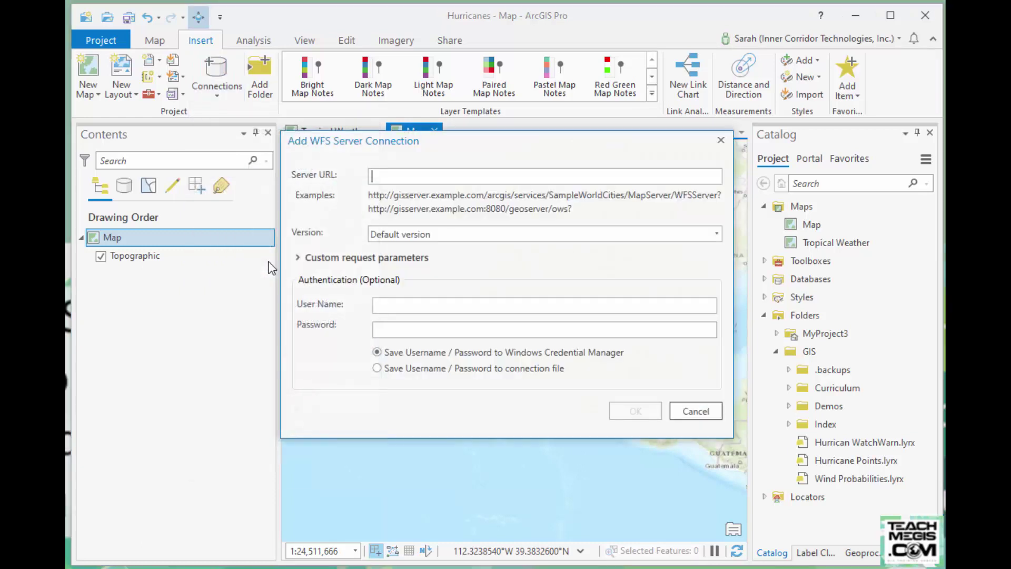
{"action": "left_click", "coordinate": [570, 178]}
{"action": "key", "text": "ctrl+v"}
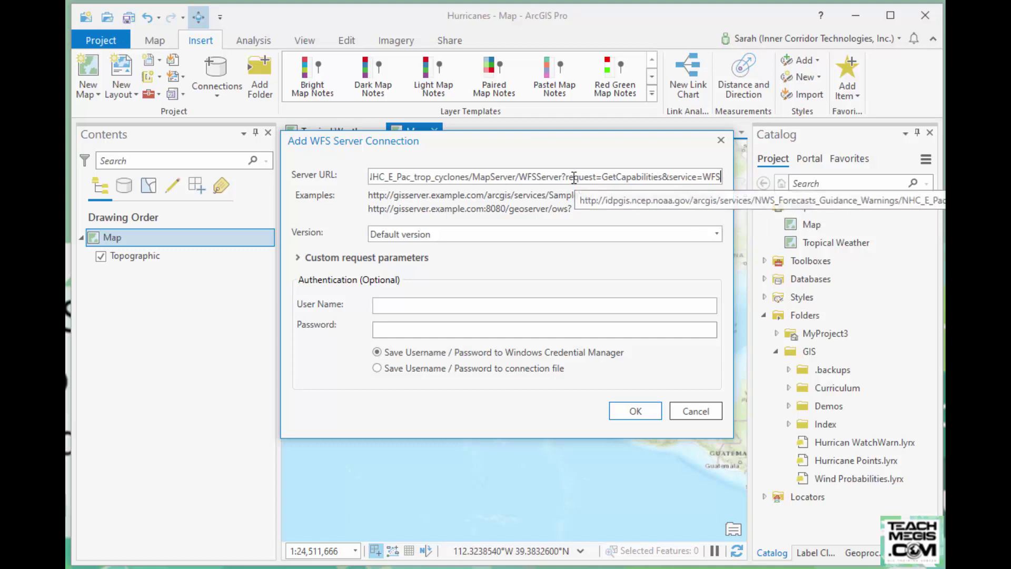
{"action": "left_click_drag", "start_coordinate": [568, 177], "coordinate": [741, 177]}
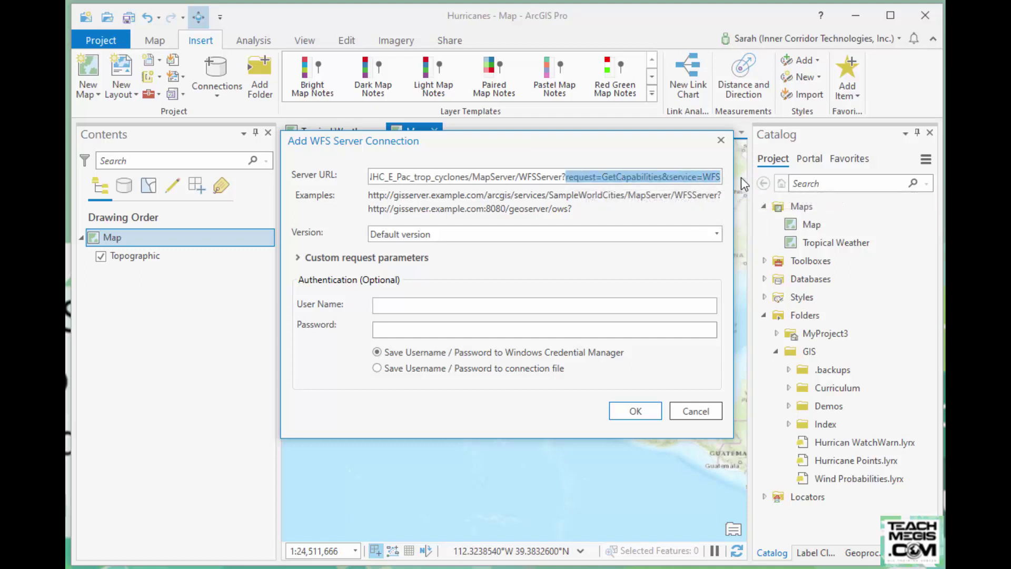
{"action": "key", "text": "BackSpace"}
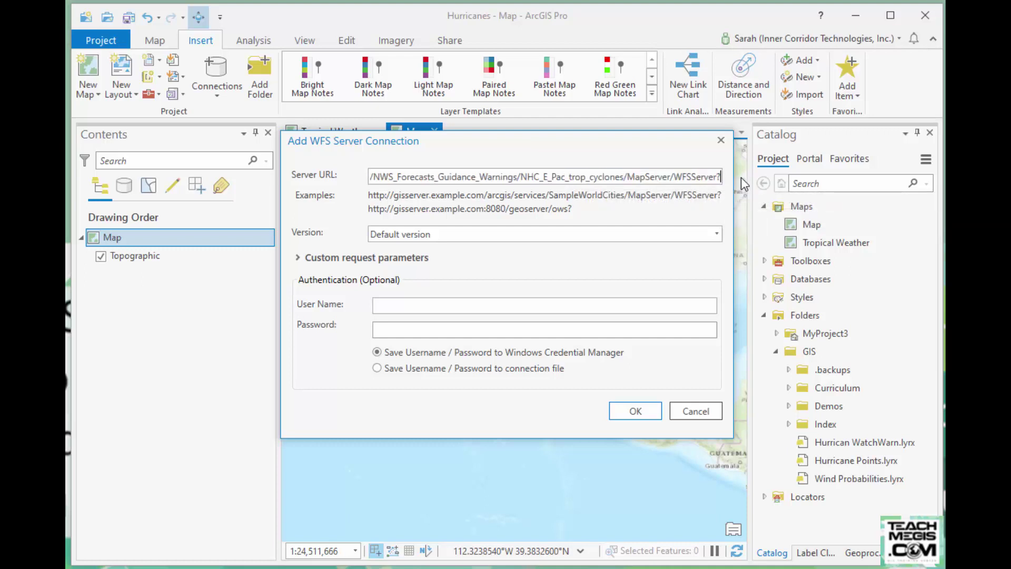
{"action": "left_click", "coordinate": [636, 411]}
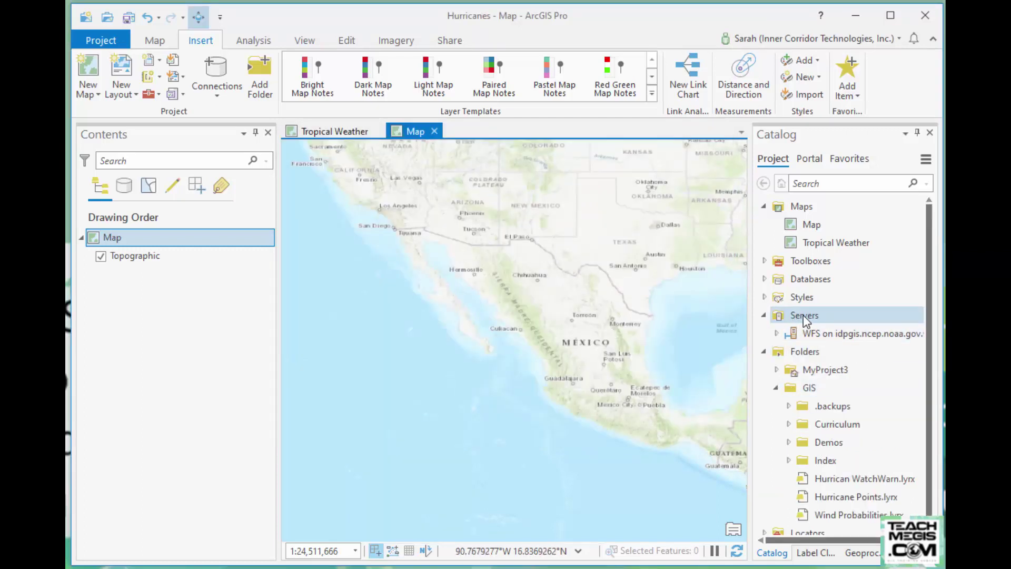
Expand the new WFS connection under the project's servers and examine its storm layers from EP1 to EP5.
{"action": "left_click", "coordinate": [811, 334]}
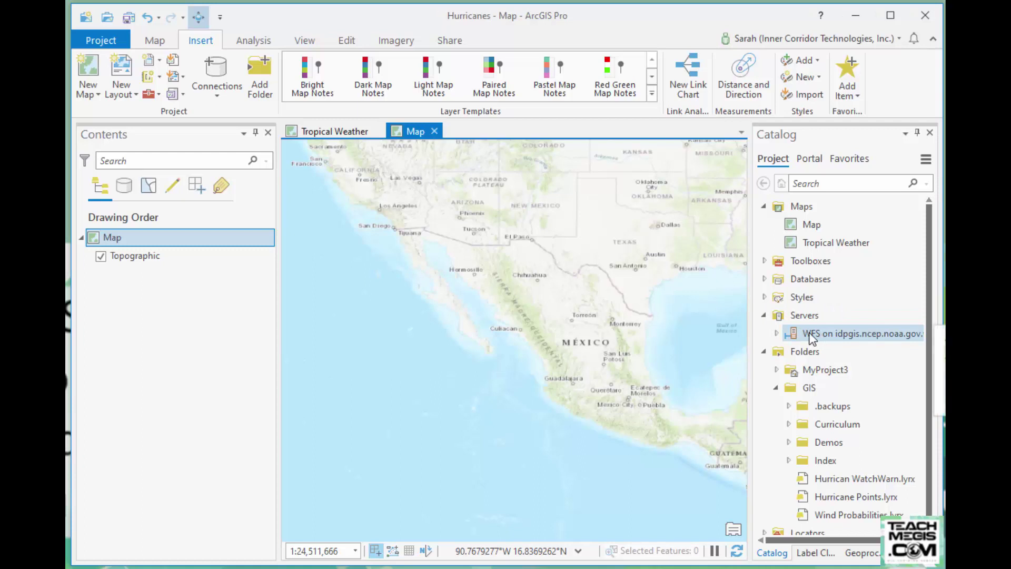
{"action": "left_click", "coordinate": [778, 334]}
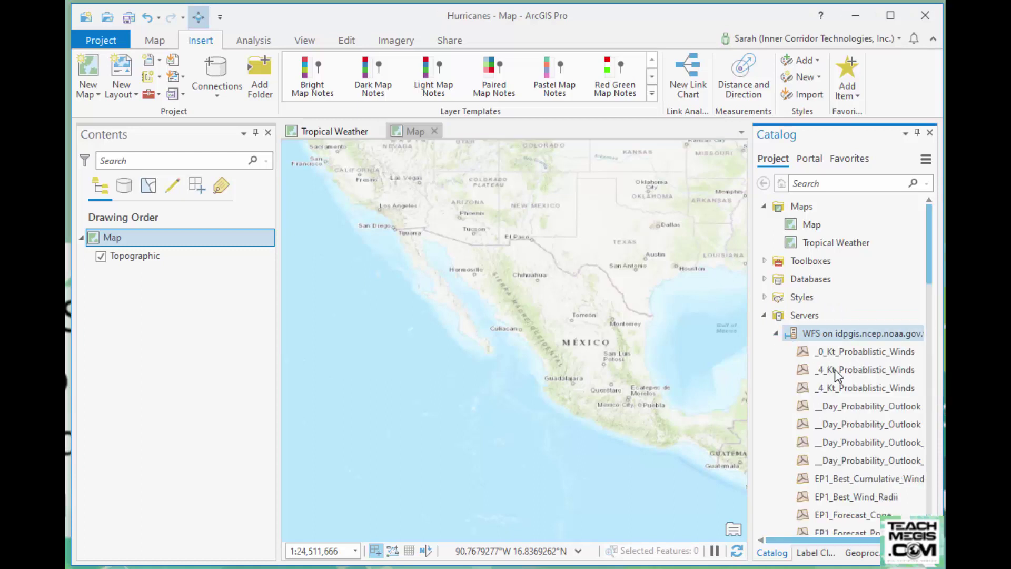
{"action": "scroll", "coordinate": [838, 372], "scroll_direction": "down", "scroll_amount": 3}
{"action": "scroll", "coordinate": [840, 373], "scroll_direction": "down", "scroll_amount": 7}
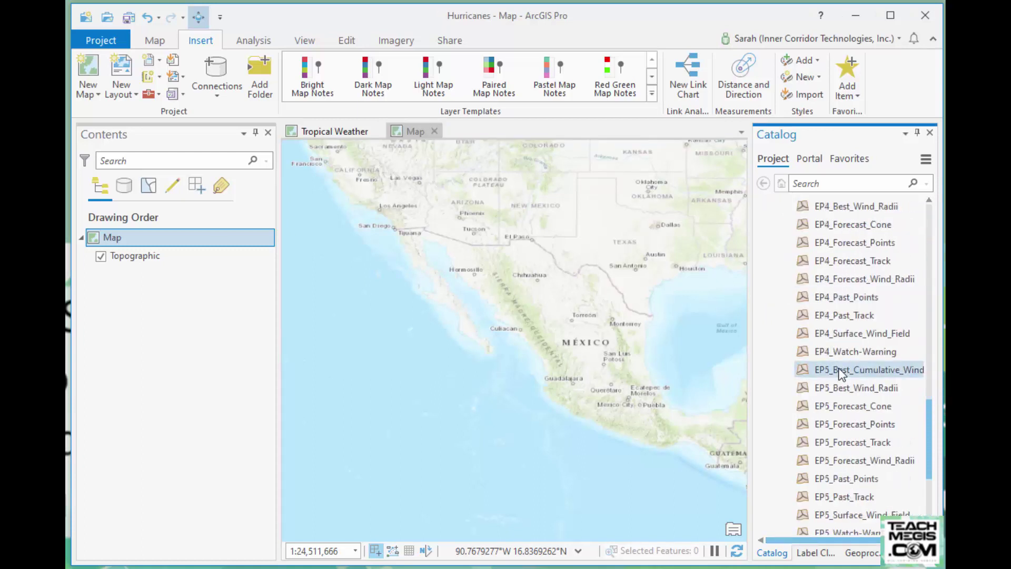
{"action": "scroll", "coordinate": [841, 373], "scroll_direction": "up", "scroll_amount": 9}
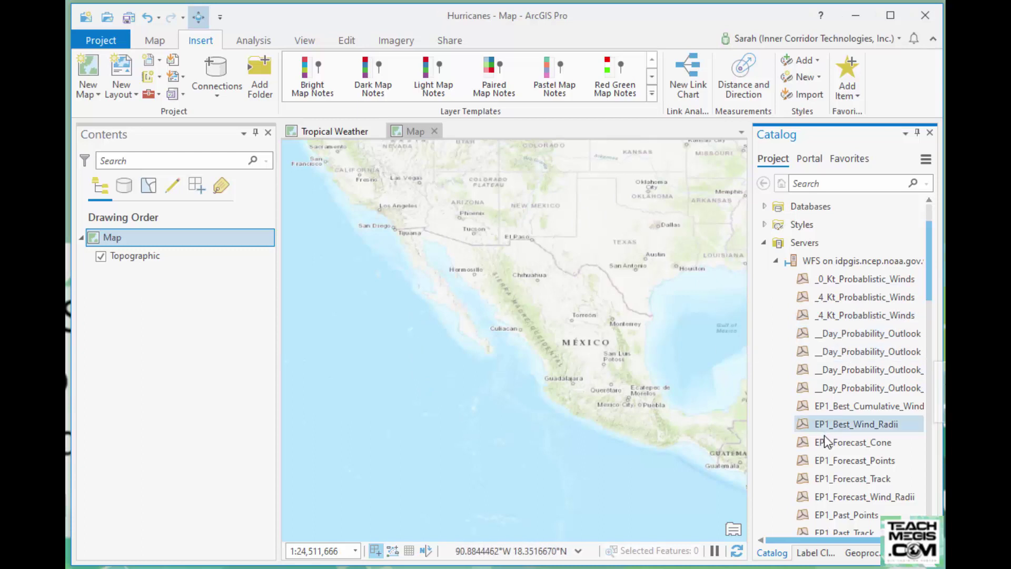
{"action": "scroll", "coordinate": [845, 396], "scroll_direction": "down", "scroll_amount": 12}
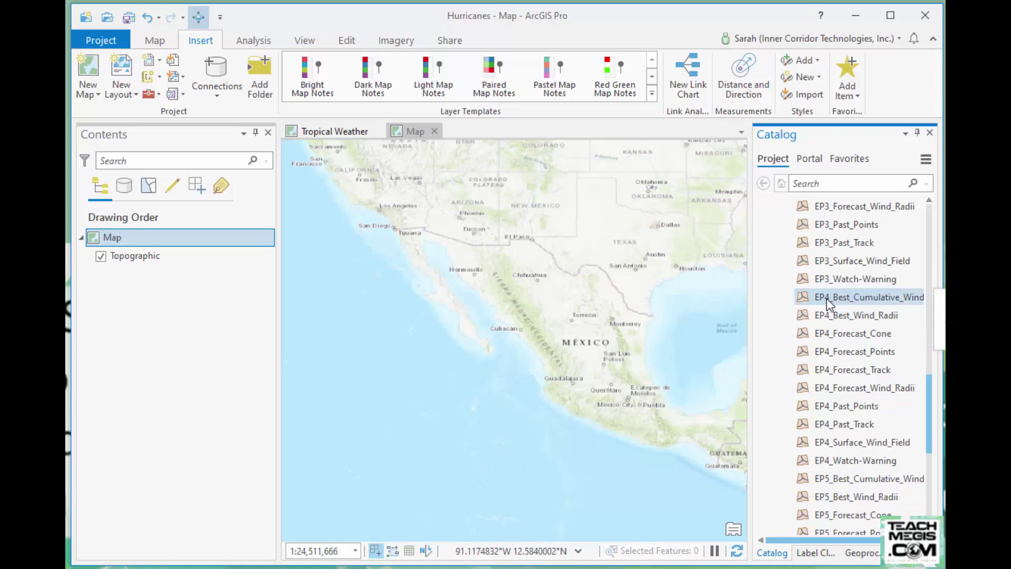
{"action": "scroll", "coordinate": [831, 343], "scroll_direction": "down", "scroll_amount": 1}
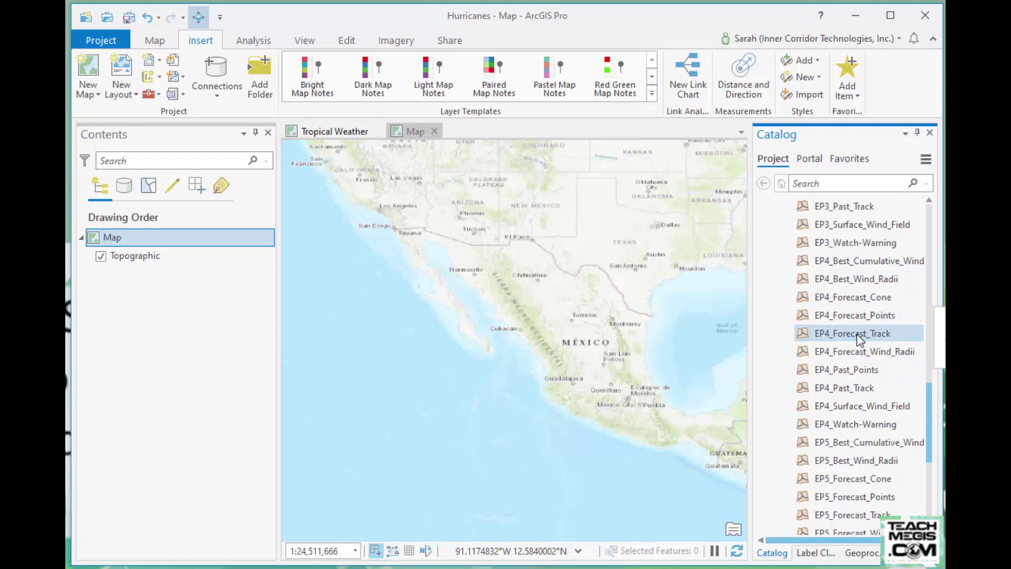
Add the EP4_Forecast_Track, EP4_Forecast_Points and EP4_Forecast_Cone layers from the WFS connection to the map.
{"action": "left_click_drag", "start_coordinate": [855, 336], "coordinate": [573, 341]}
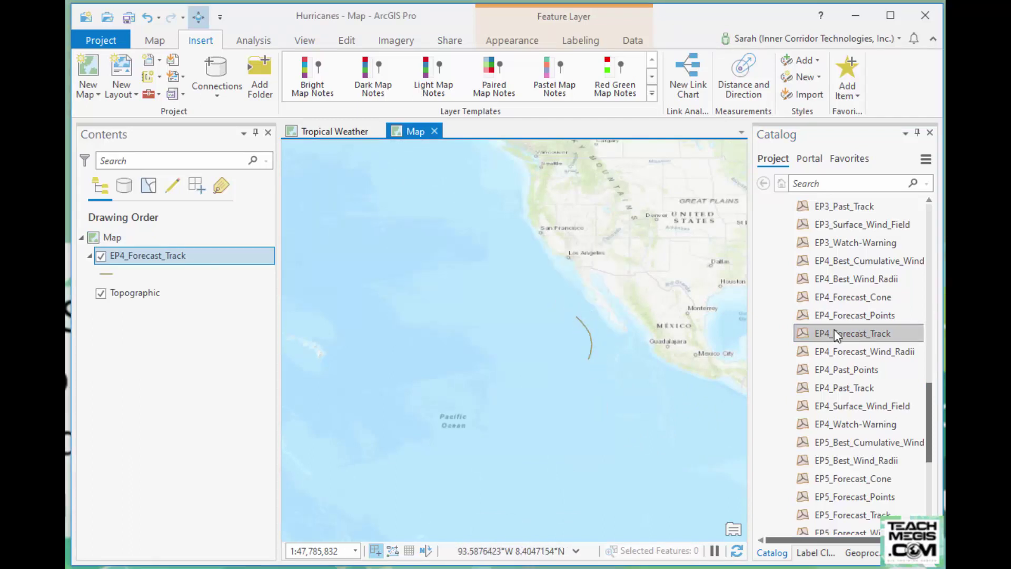
{"action": "left_click_drag", "start_coordinate": [849, 312], "coordinate": [598, 311]}
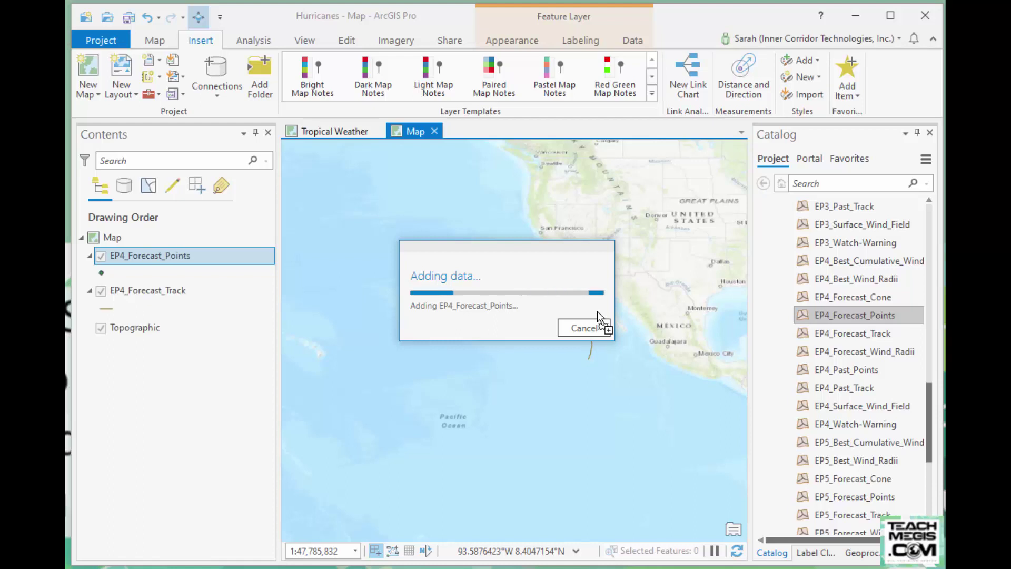
{"action": "scroll", "coordinate": [582, 344], "scroll_direction": "up", "scroll_amount": 2}
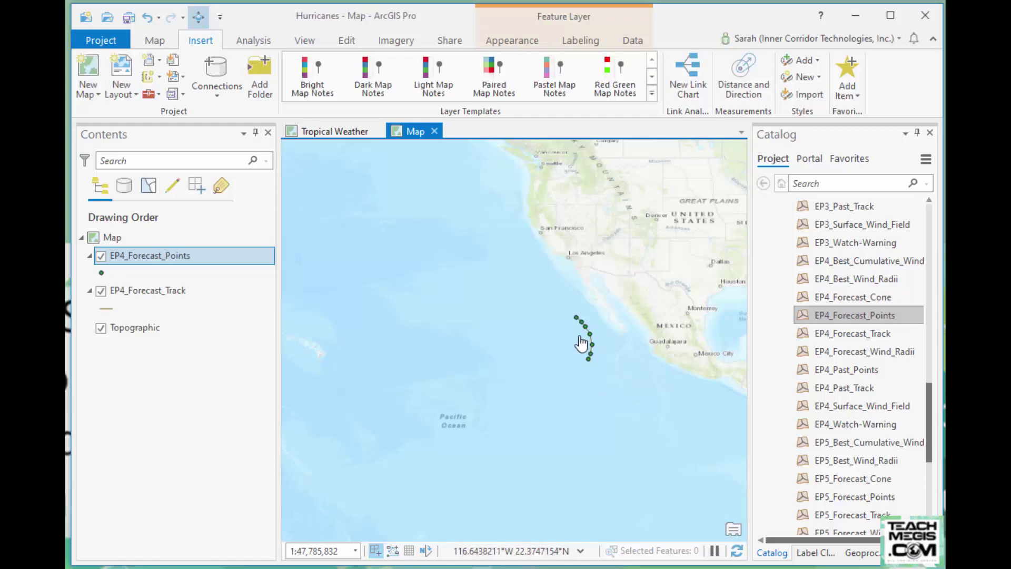
{"action": "scroll", "coordinate": [581, 343], "scroll_direction": "up", "scroll_amount": 2}
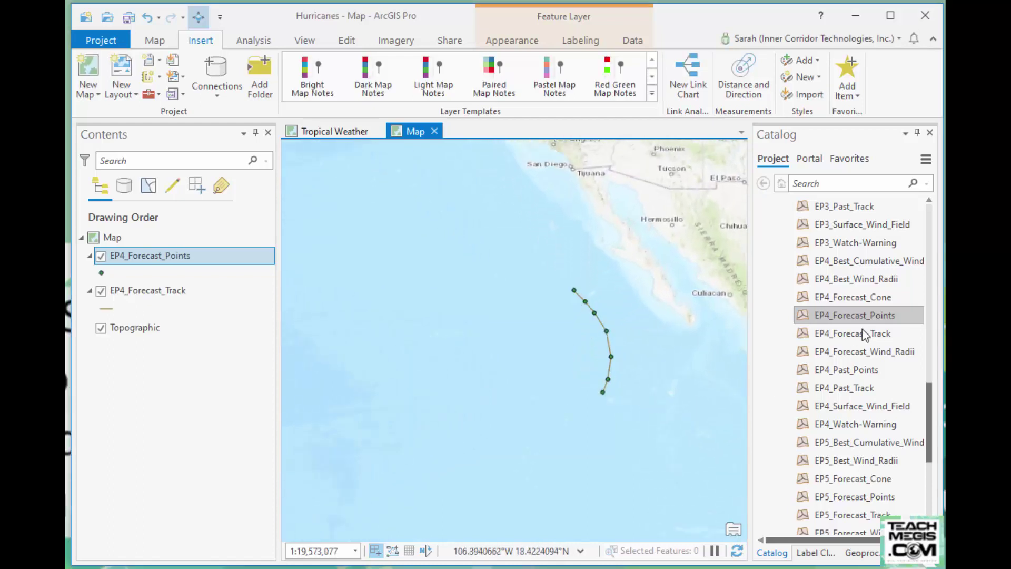
{"action": "left_click_drag", "start_coordinate": [851, 298], "coordinate": [682, 301]}
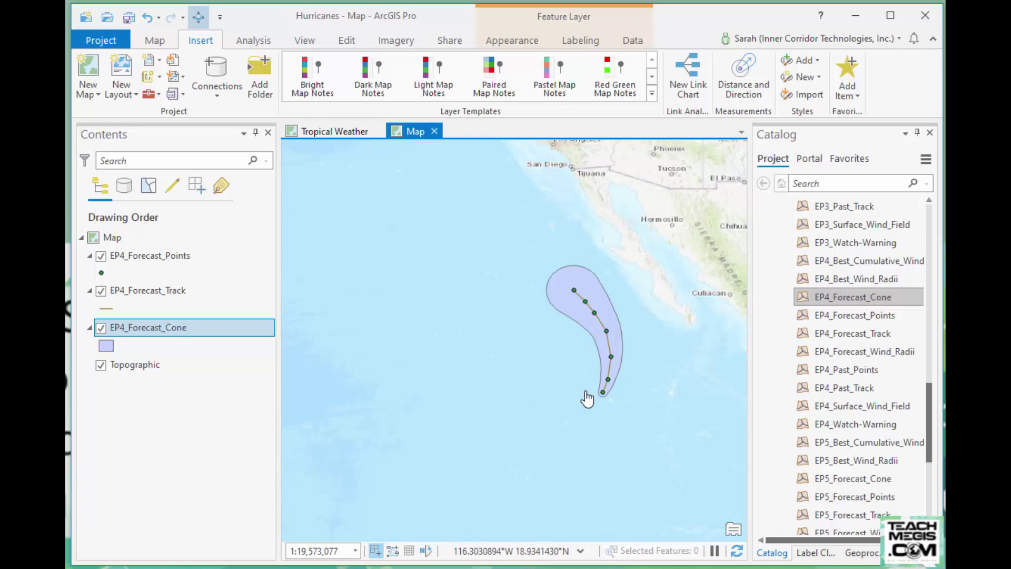
Symbolize the EP4_Forecast_Points layer by category with Unique Values.
{"action": "left_click", "coordinate": [143, 257]}
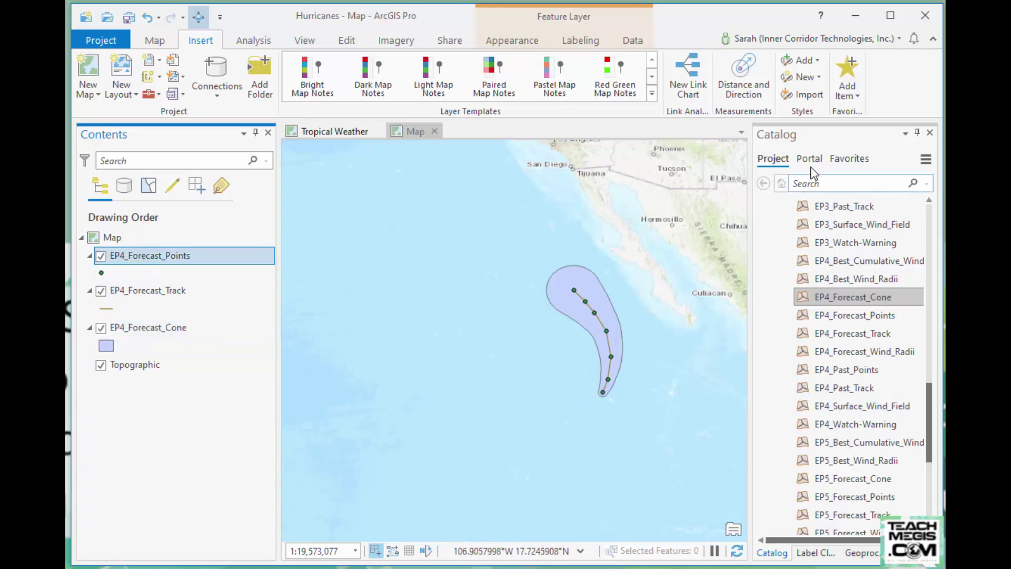
{"action": "scroll", "coordinate": [843, 280], "scroll_direction": "up", "scroll_amount": 2}
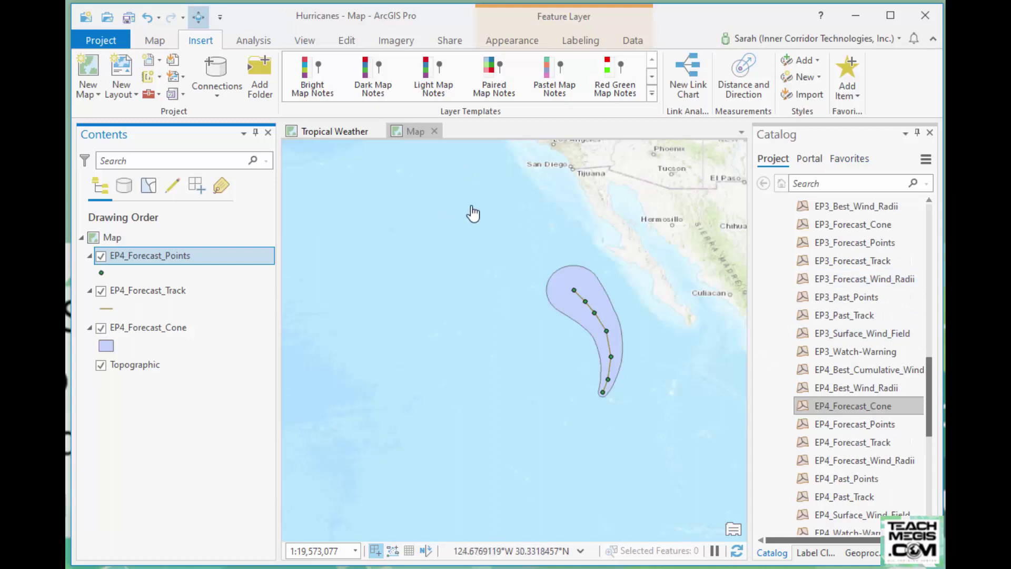
{"action": "left_click", "coordinate": [503, 42]}
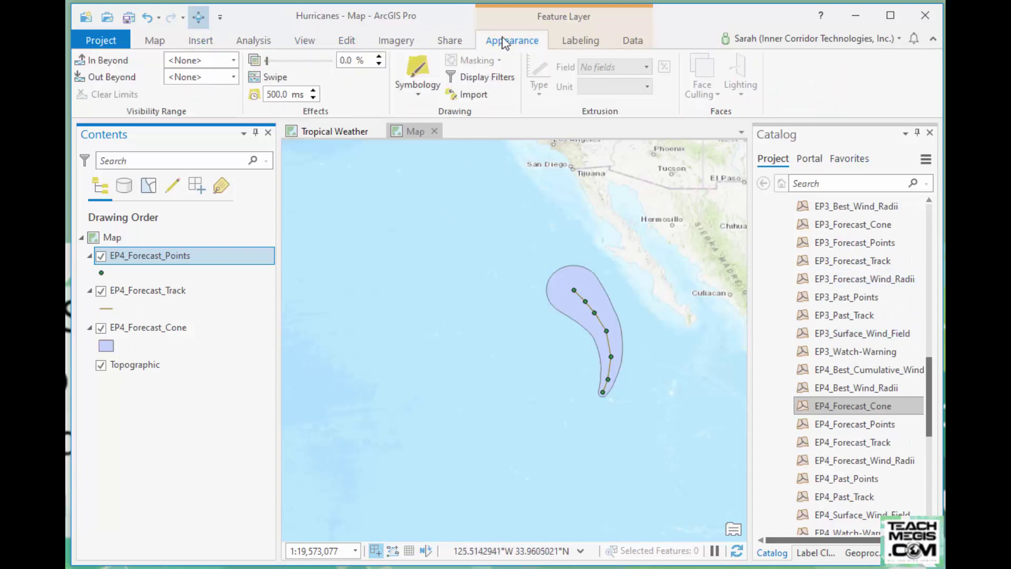
{"action": "left_click", "coordinate": [581, 42]}
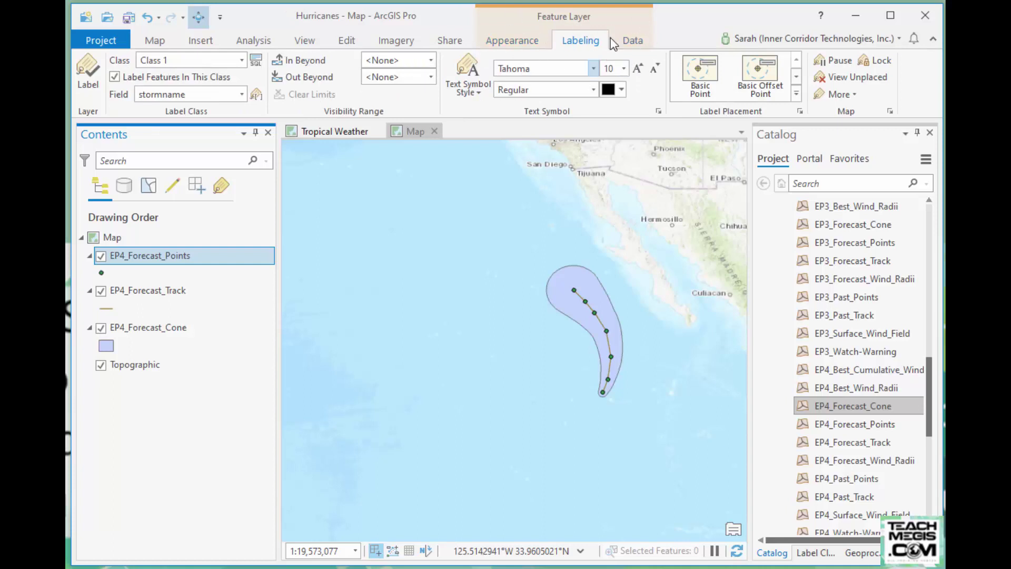
{"action": "left_click", "coordinate": [513, 42]}
{"action": "left_click", "coordinate": [419, 92]}
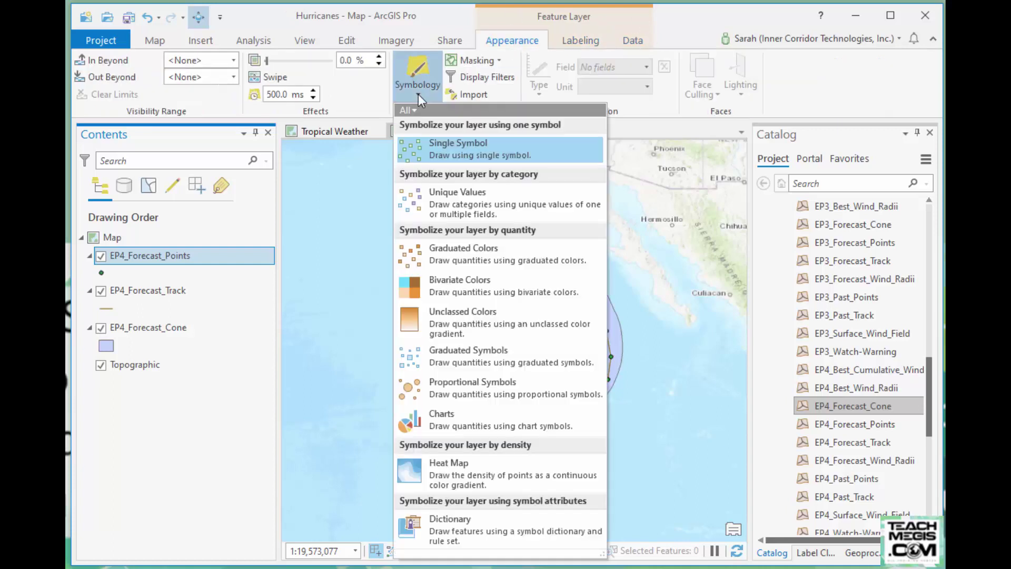
{"action": "left_click", "coordinate": [448, 194]}
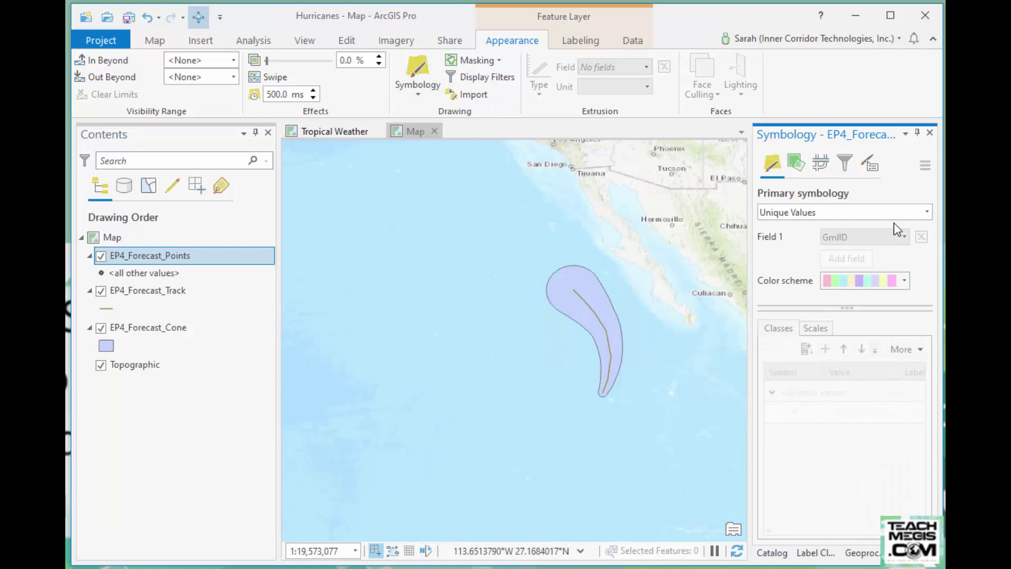
Import symbology from Hurricane Points.lyrx onto EP4_Forecast_Points, using dvlbl and ssnum as matching value fields and maintaining ranges.
{"action": "left_click", "coordinate": [926, 166]}
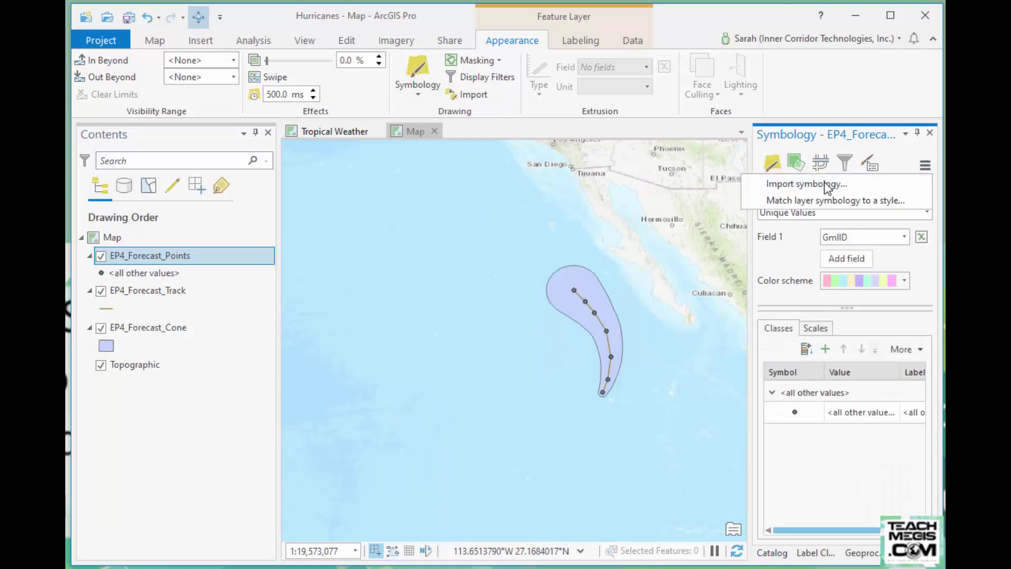
{"action": "left_click", "coordinate": [824, 182]}
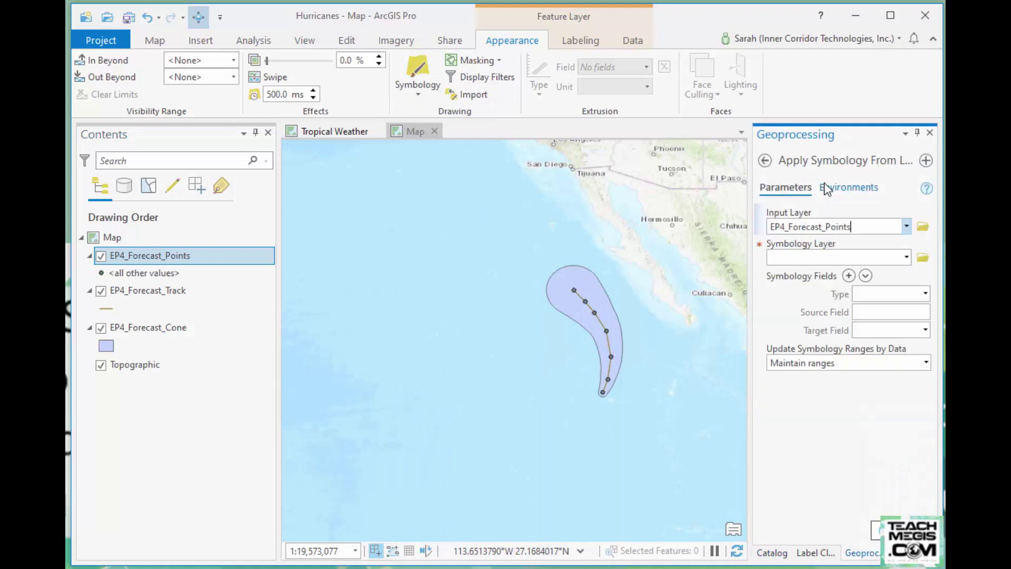
{"action": "left_click", "coordinate": [925, 258]}
{"action": "left_click", "coordinate": [577, 377]}
{"action": "left_click", "coordinate": [732, 500]}
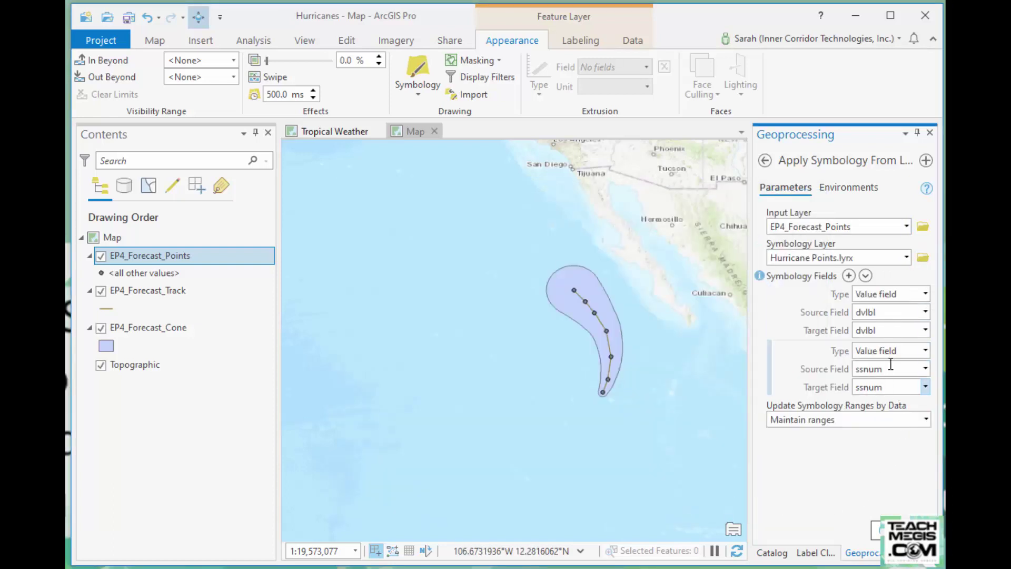
{"action": "left_click", "coordinate": [895, 530]}
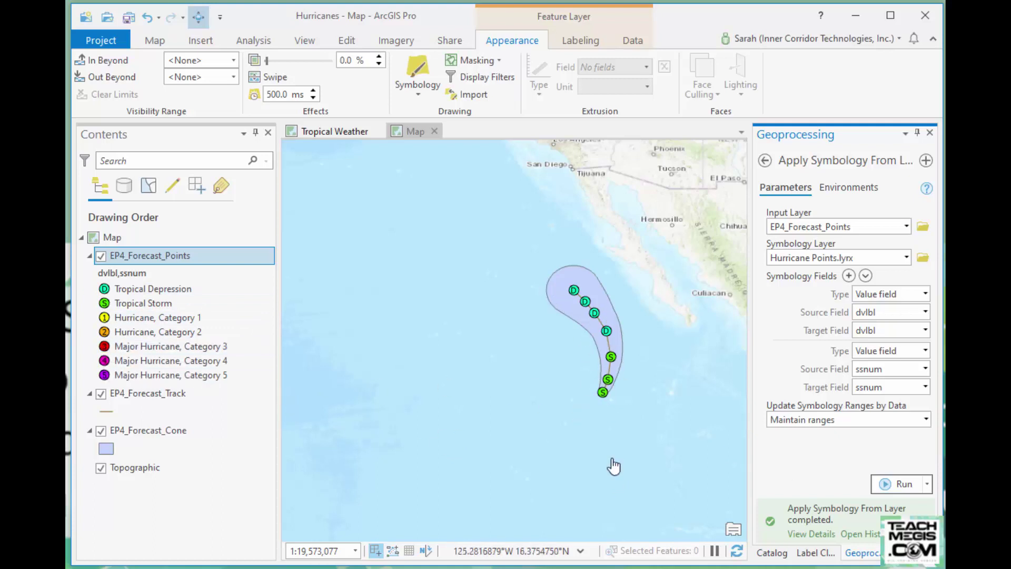
Add the EP4_Forecast_Wind_Radii layer from the WFS connection to the map.
{"action": "left_click", "coordinate": [771, 553]}
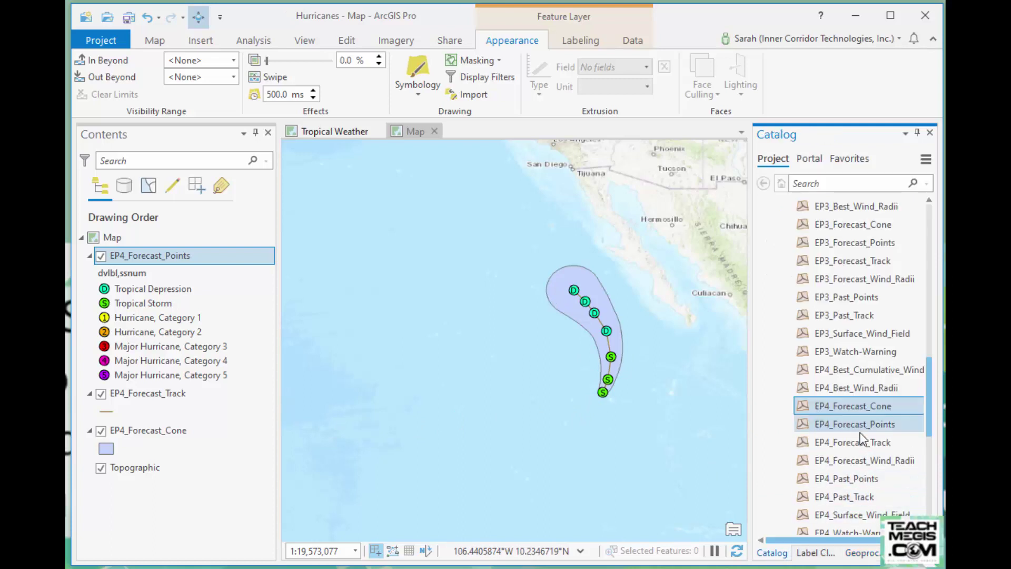
{"action": "scroll", "coordinate": [862, 439], "scroll_direction": "down", "scroll_amount": 2}
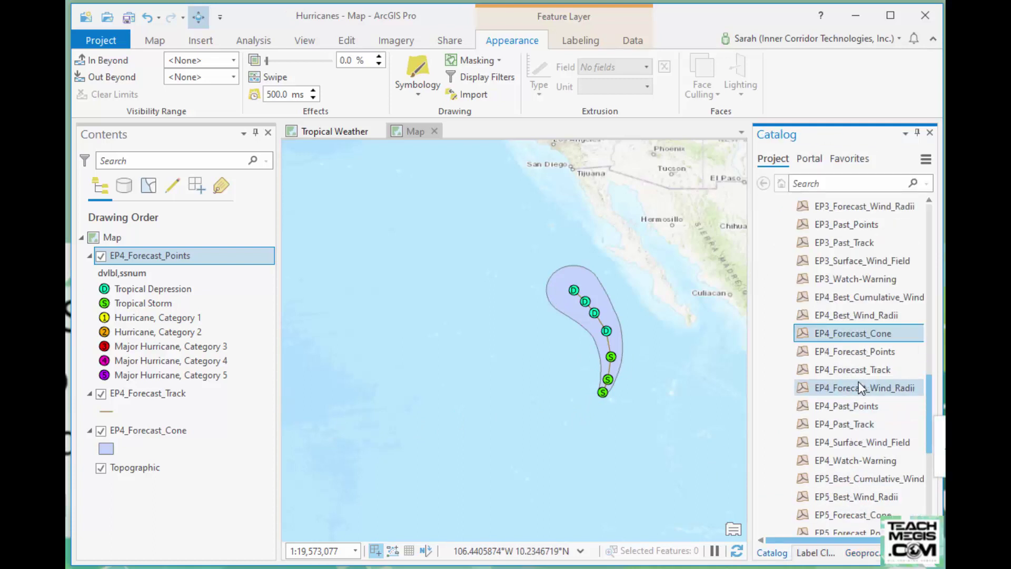
{"action": "scroll", "coordinate": [615, 361], "scroll_direction": "up", "scroll_amount": 1}
{"action": "scroll", "coordinate": [615, 362], "scroll_direction": "up", "scroll_amount": 1}
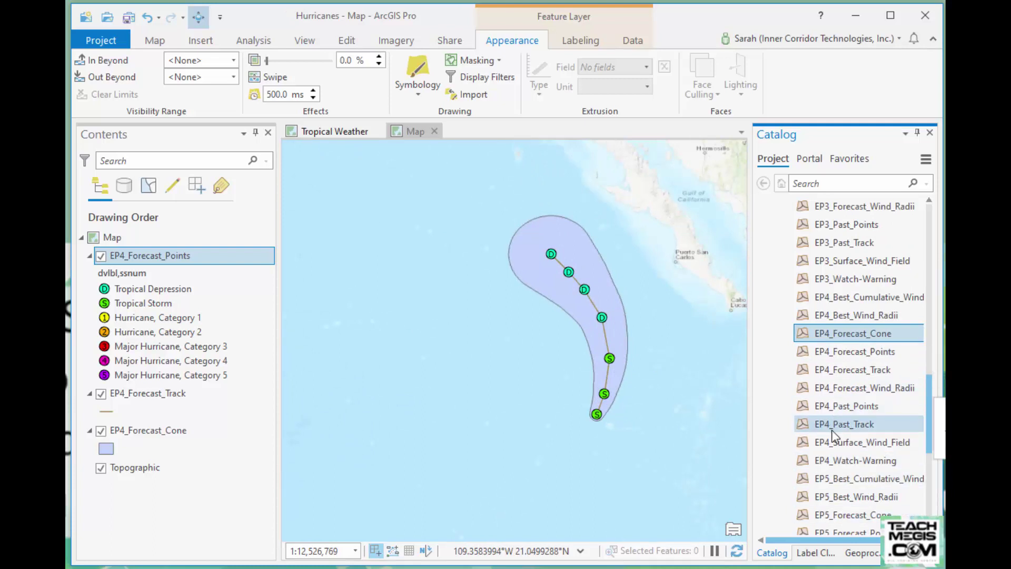
{"action": "left_click_drag", "start_coordinate": [865, 393], "coordinate": [799, 380]}
{"action": "left_click_drag", "start_coordinate": [647, 327], "coordinate": [647, 327]}
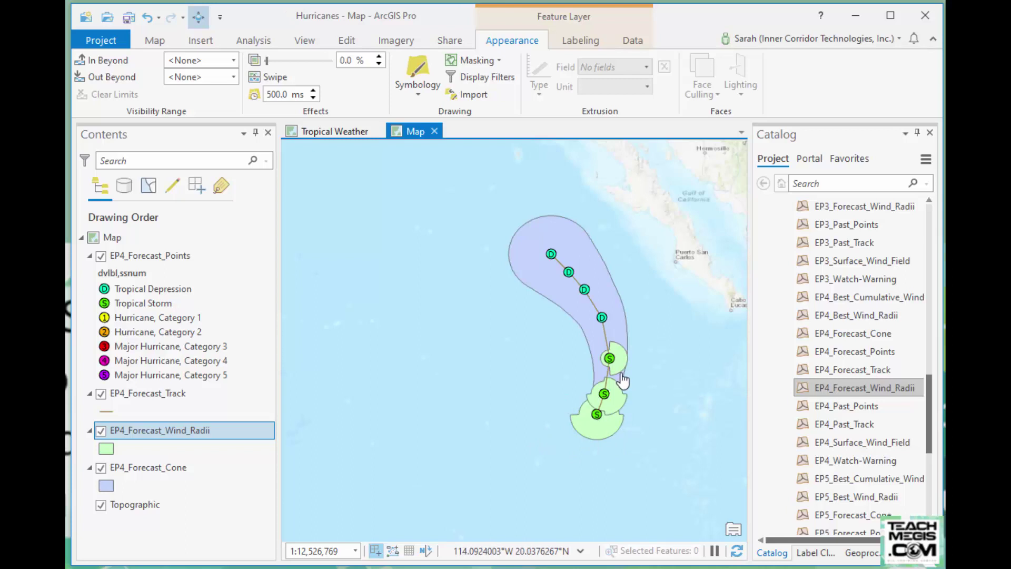
Add the EP4_Surface_Wind_Field layer from the WFS connection to the map.
{"action": "scroll", "coordinate": [617, 364], "scroll_direction": "up", "scroll_amount": 3}
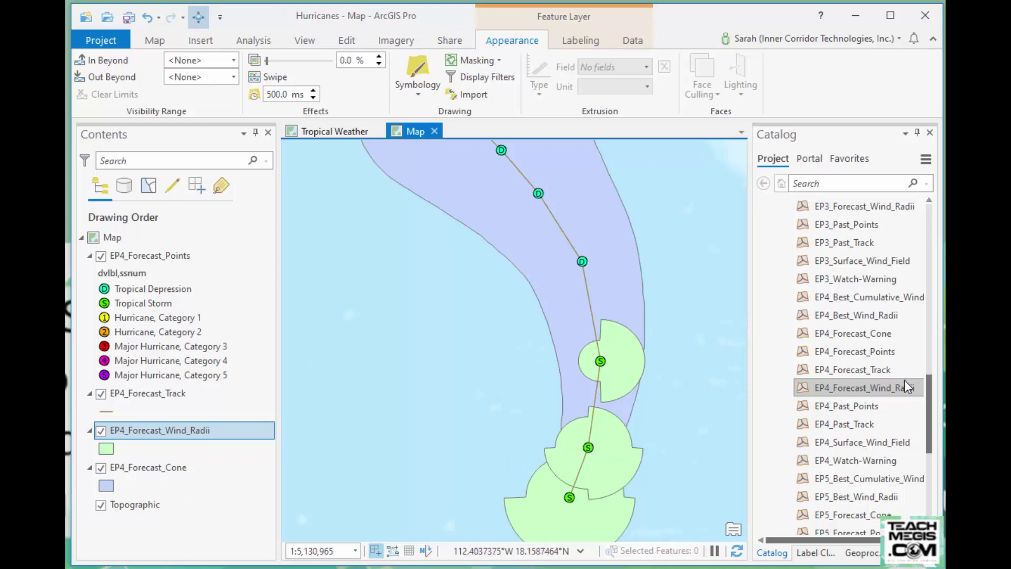
{"action": "scroll", "coordinate": [861, 476], "scroll_direction": "down", "scroll_amount": 2}
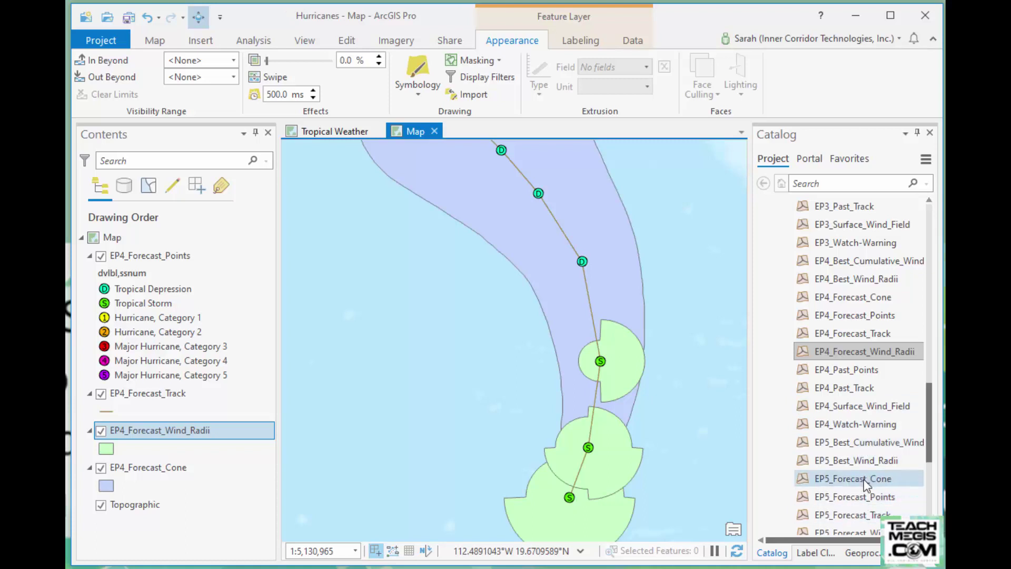
{"action": "left_click_drag", "start_coordinate": [868, 408], "coordinate": [709, 355]}
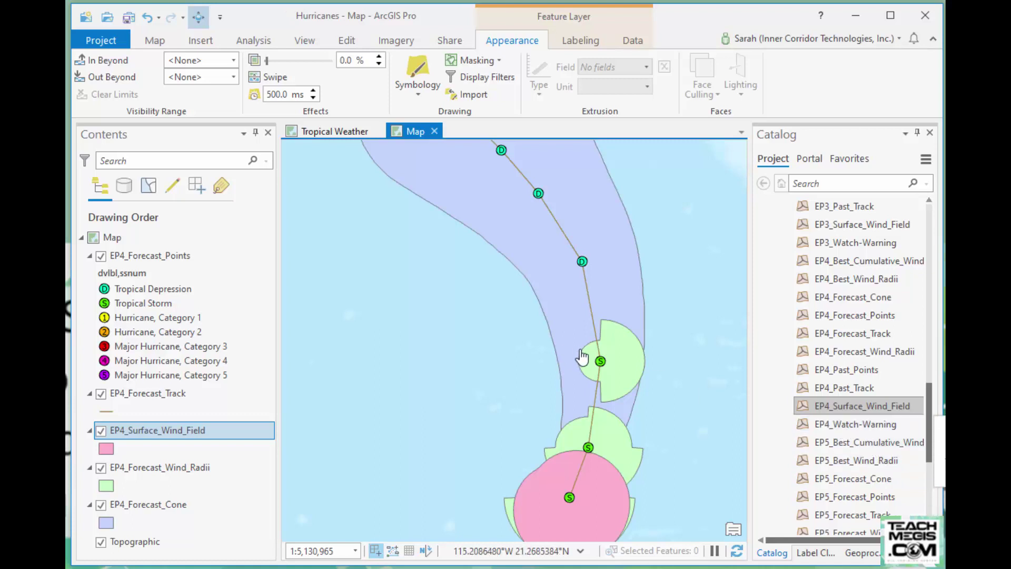
{"action": "scroll", "coordinate": [594, 357], "scroll_direction": "down", "scroll_amount": 3}
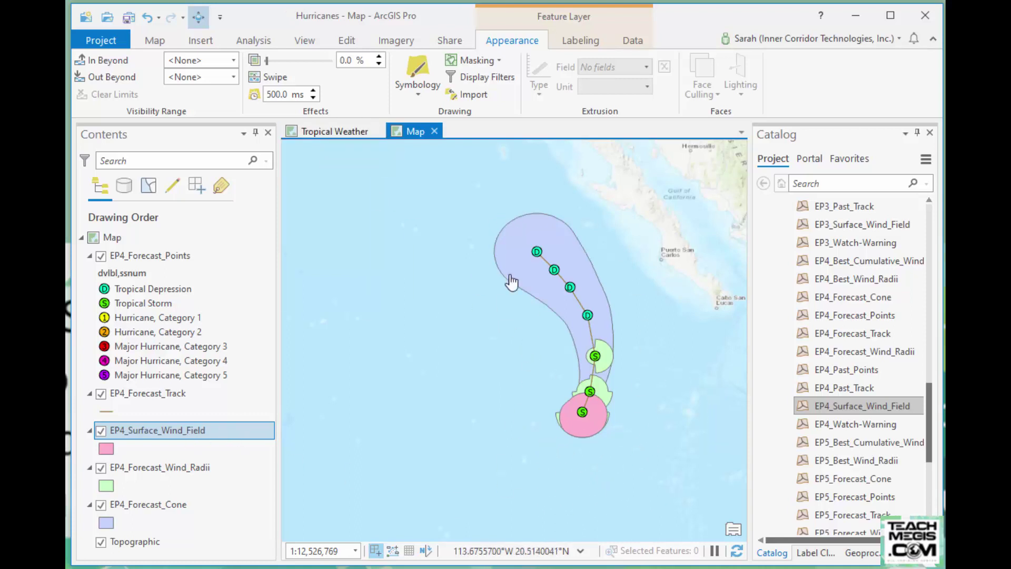
Switch to the Tropical Weather map and examine the Home marker near Houston and the surrounding Gulf coast.
{"action": "left_click", "coordinate": [318, 133]}
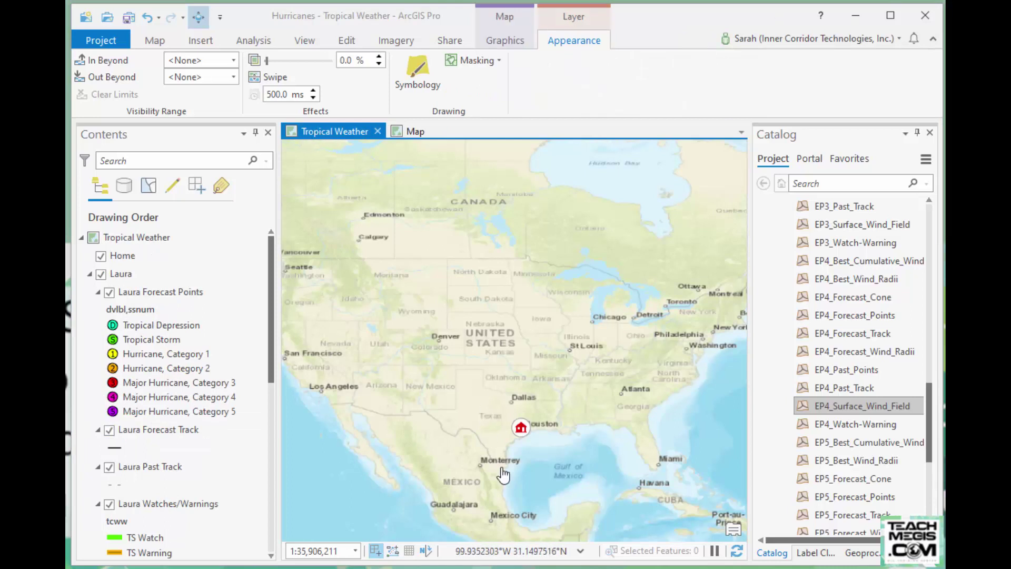
{"action": "left_click_drag", "start_coordinate": [611, 456], "coordinate": [561, 438]}
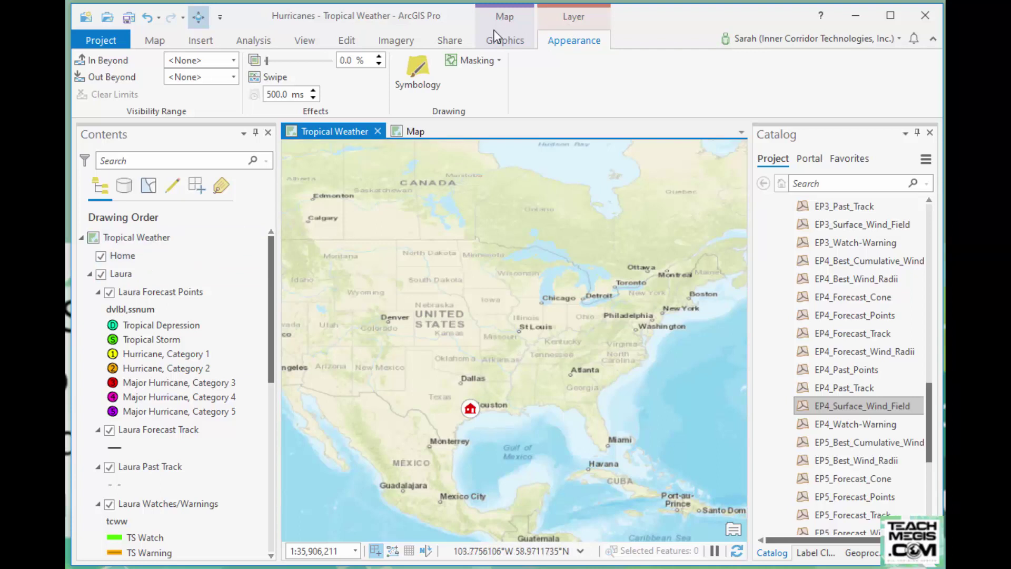
{"action": "left_click", "coordinate": [506, 42]}
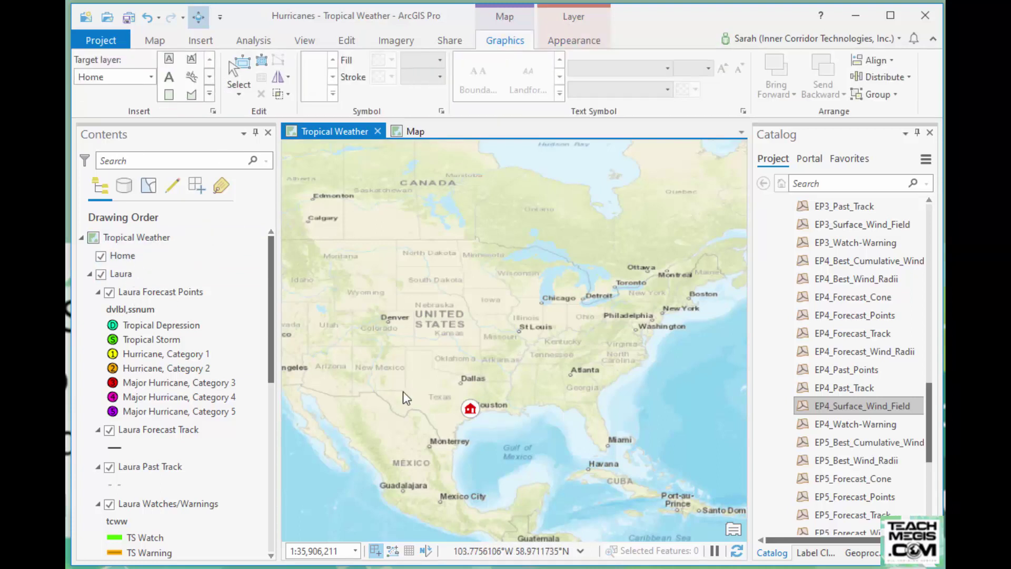
{"action": "left_click", "coordinate": [471, 413]}
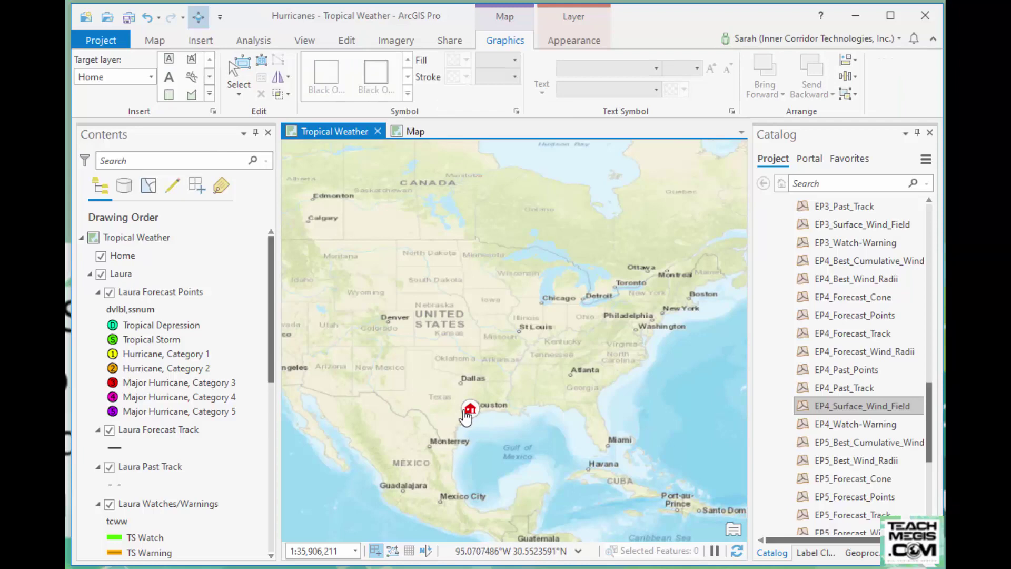
{"action": "scroll", "coordinate": [463, 414], "scroll_direction": "up", "scroll_amount": 5}
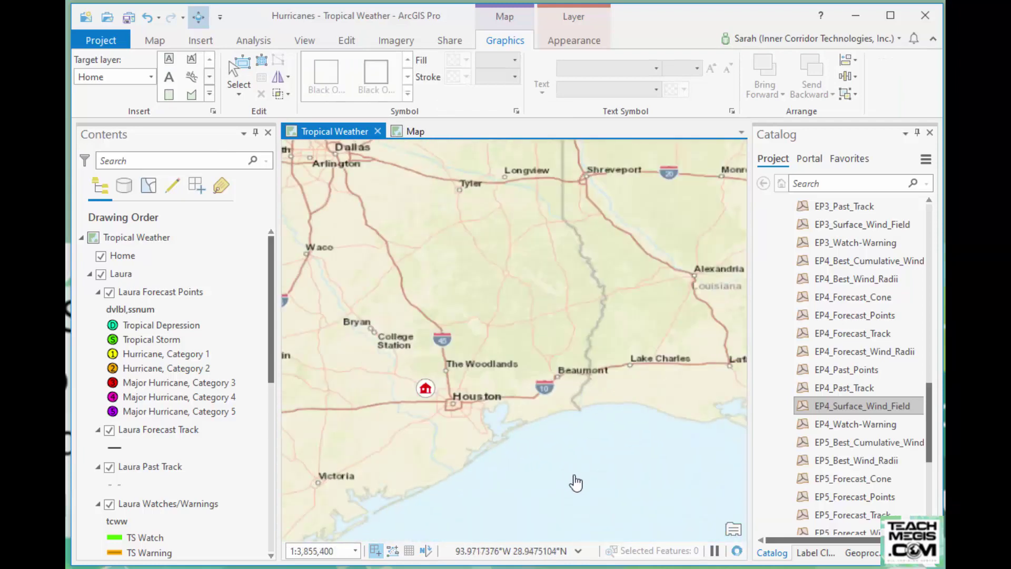
{"action": "left_click_drag", "start_coordinate": [688, 458], "coordinate": [643, 397]}
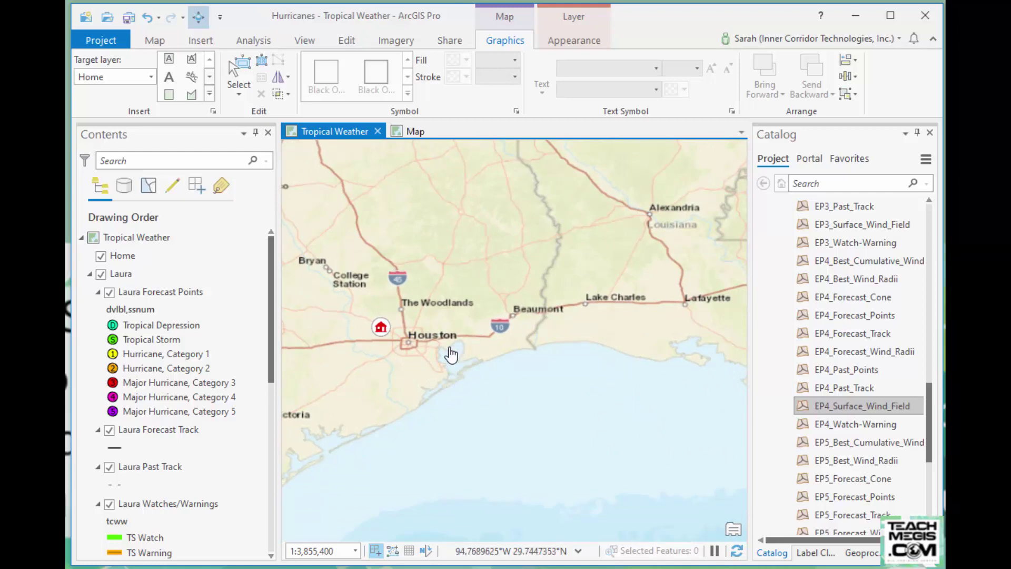
{"action": "scroll", "coordinate": [492, 362], "scroll_direction": "down", "scroll_amount": 3}
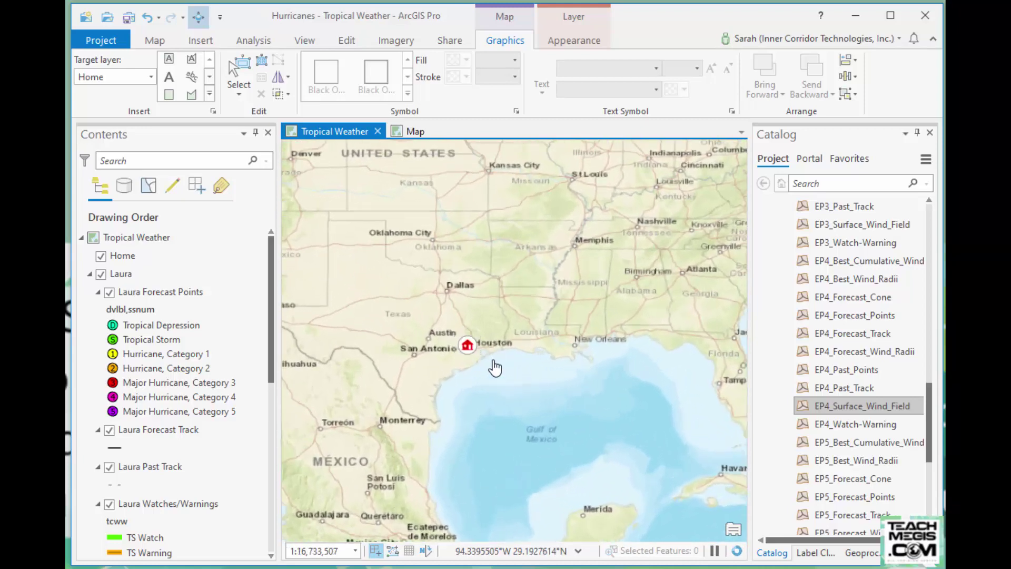
{"action": "scroll", "coordinate": [491, 366], "scroll_direction": "up", "scroll_amount": 1}
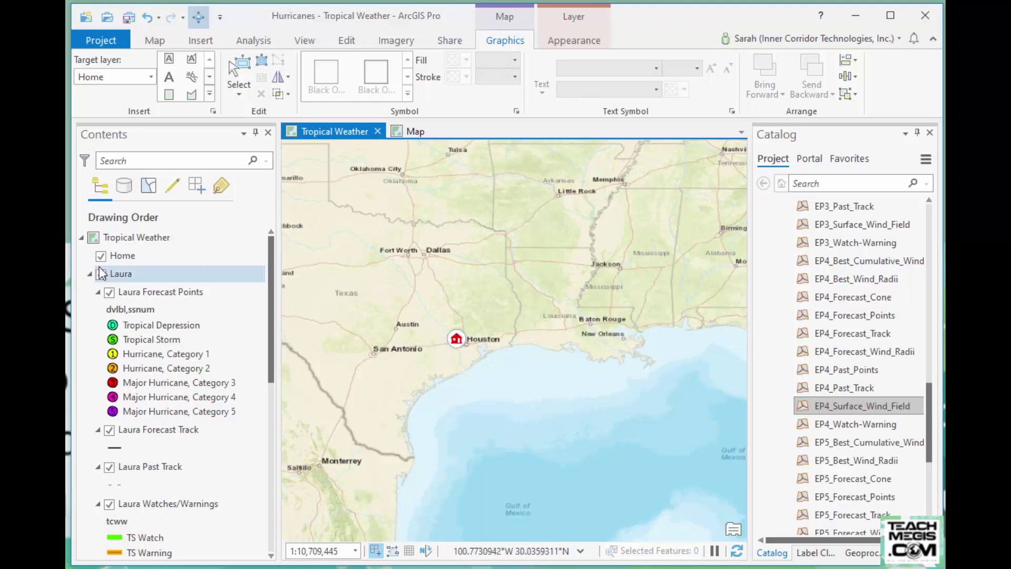
Examine the Laura group's layers and symbol classes, from the forecast points and tracks to the predicted wind radii and current wind field.
{"action": "left_click", "coordinate": [182, 260]}
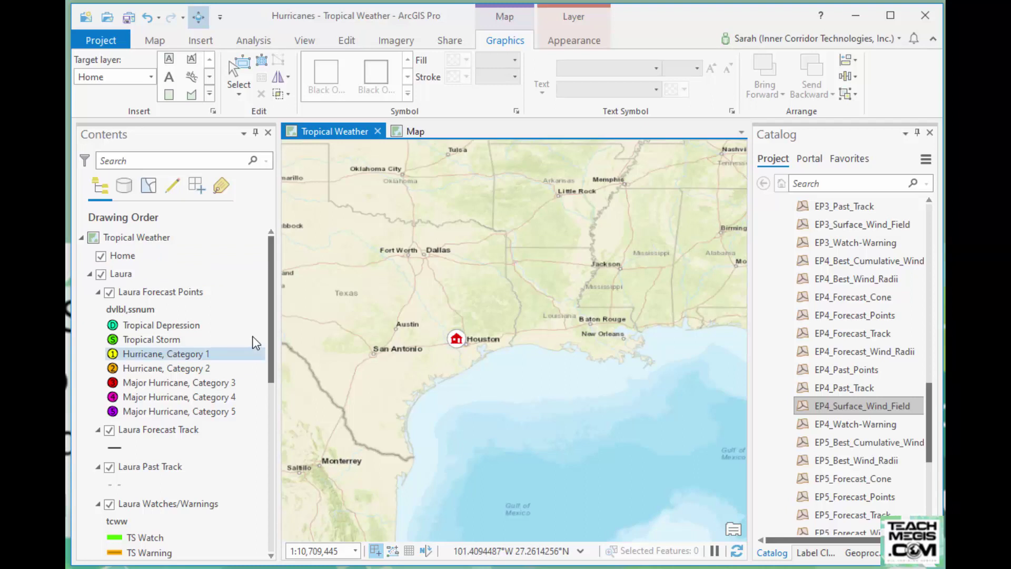
{"action": "scroll", "coordinate": [210, 337], "scroll_direction": "down", "scroll_amount": 2}
{"action": "scroll", "coordinate": [148, 316], "scroll_direction": "up", "scroll_amount": 2}
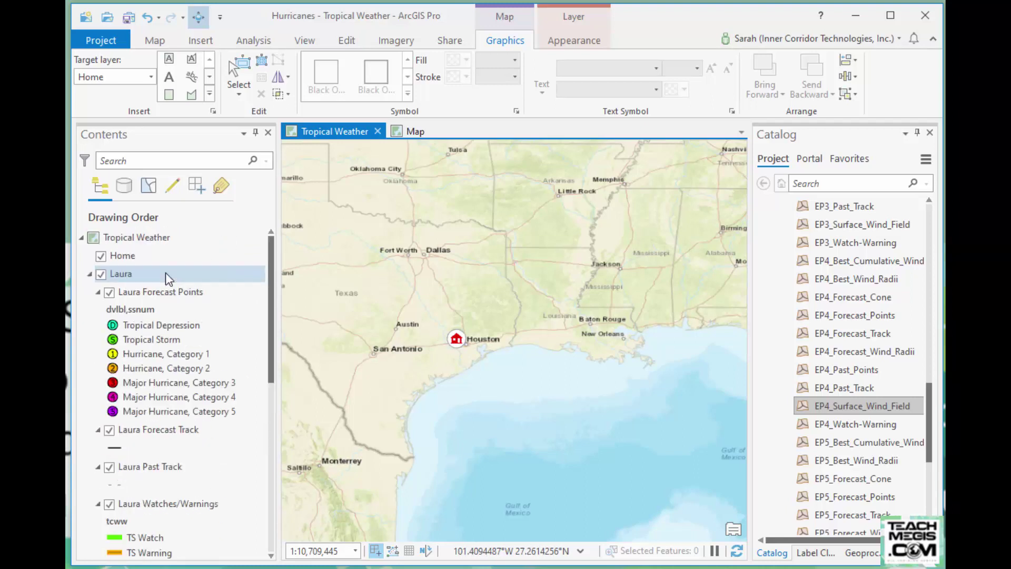
{"action": "left_click", "coordinate": [153, 291]}
{"action": "scroll", "coordinate": [160, 321], "scroll_direction": "down", "scroll_amount": 1}
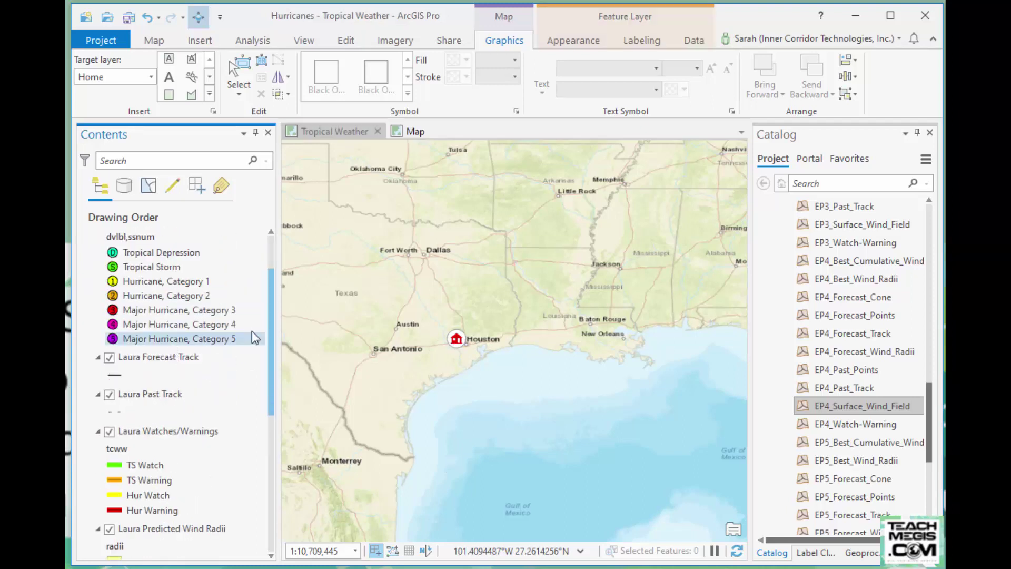
{"action": "scroll", "coordinate": [181, 347], "scroll_direction": "down", "scroll_amount": 2}
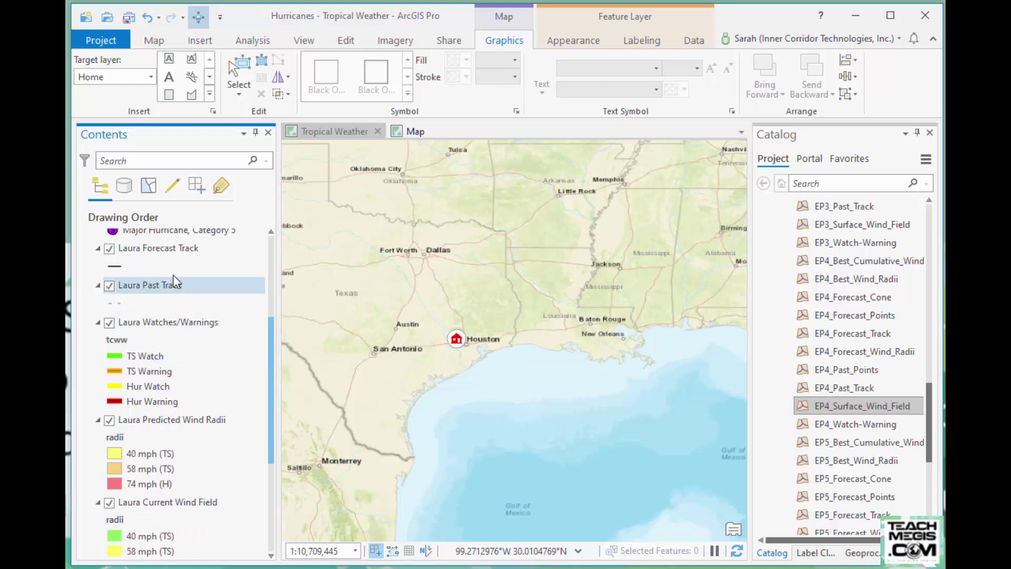
{"action": "scroll", "coordinate": [175, 333], "scroll_direction": "down", "scroll_amount": 3}
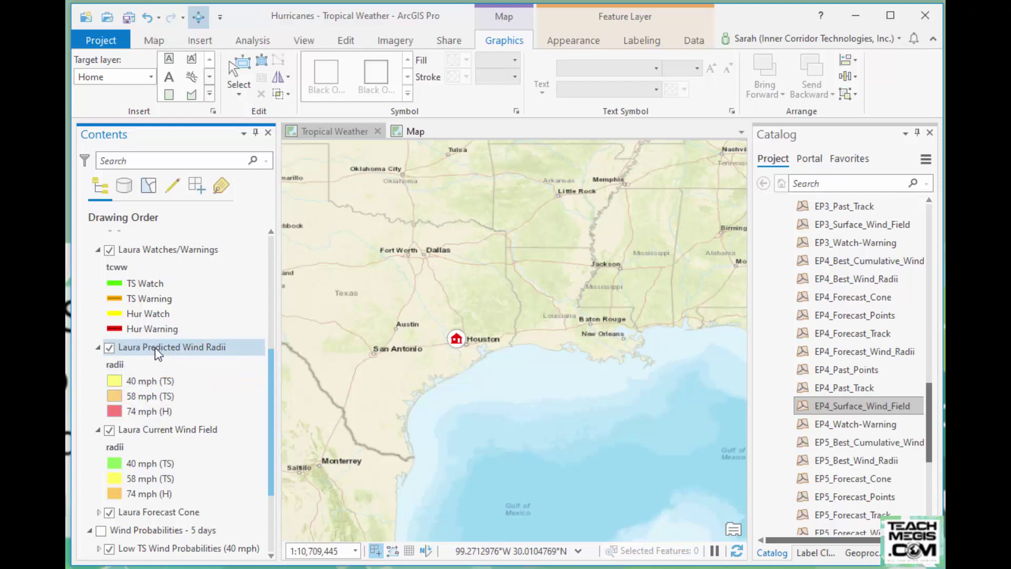
{"action": "left_click_drag", "start_coordinate": [329, 328], "coordinate": [655, 266]}
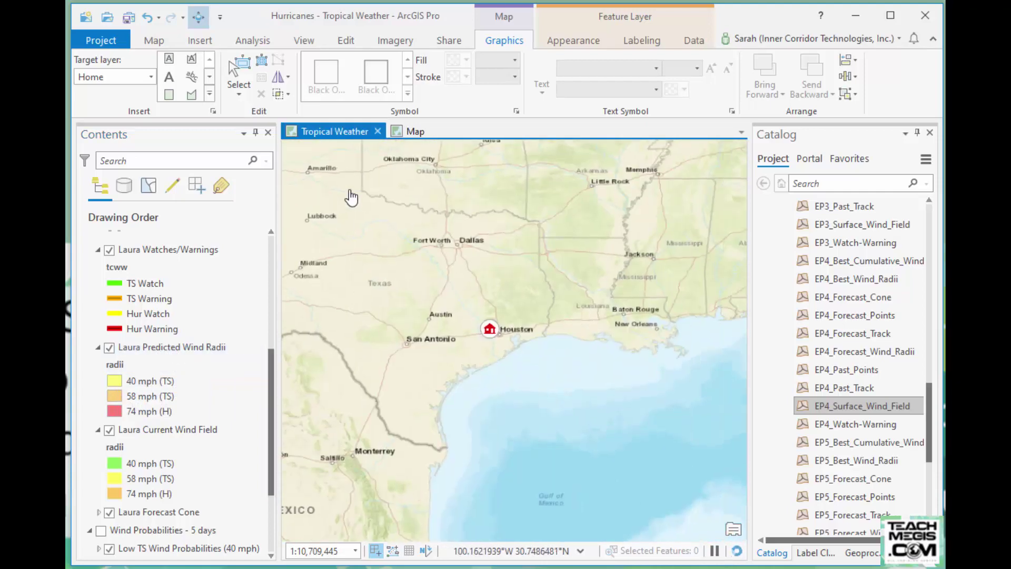
{"action": "left_click", "coordinate": [411, 131]}
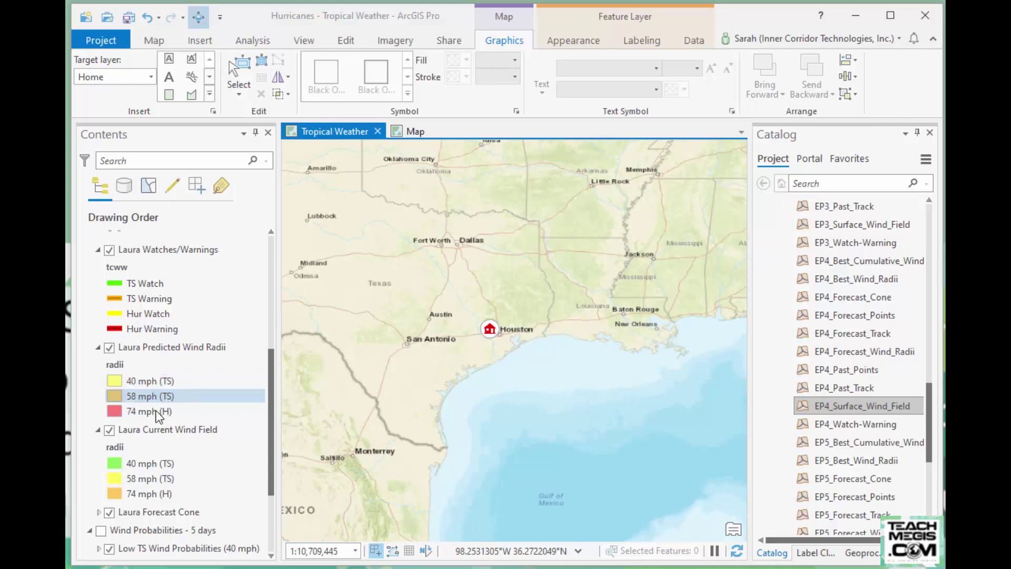
{"action": "scroll", "coordinate": [155, 410], "scroll_direction": "down", "scroll_amount": 3}
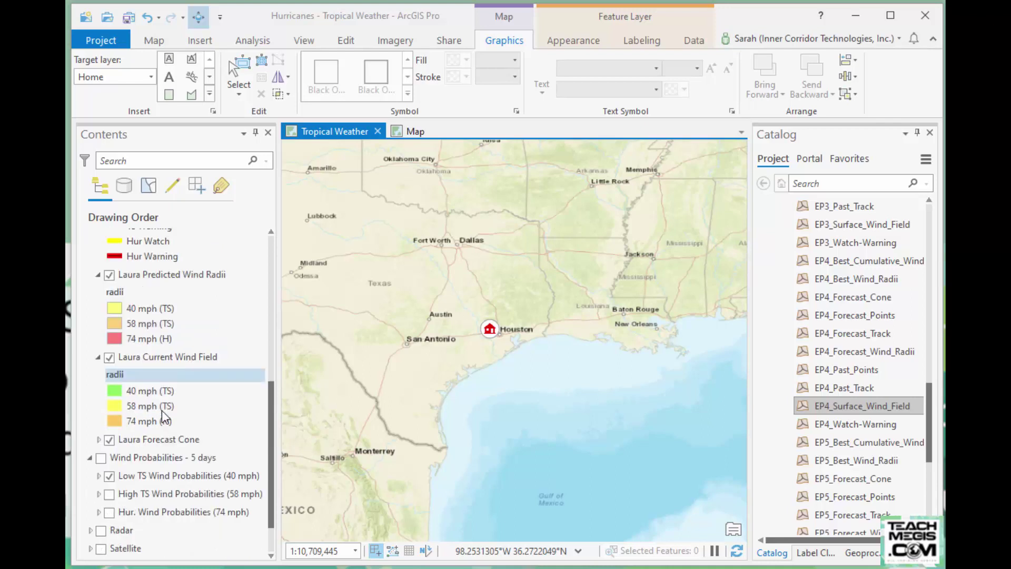
{"action": "left_click", "coordinate": [170, 355]}
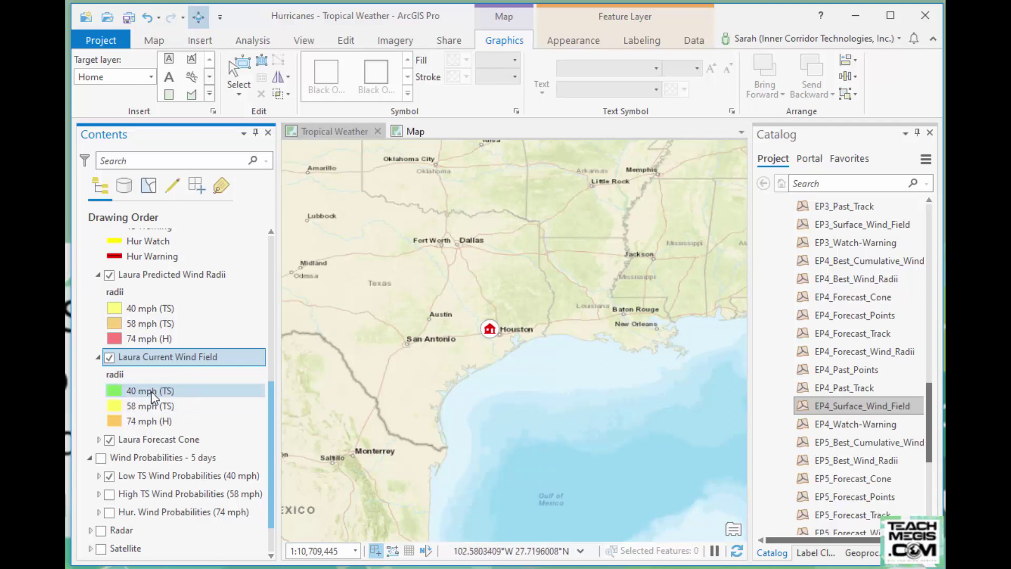
Expand the Laura Forecast Cone layer and examine its symbol.
{"action": "left_click", "coordinate": [166, 438]}
{"action": "scroll", "coordinate": [167, 438], "scroll_direction": "down", "scroll_amount": 2}
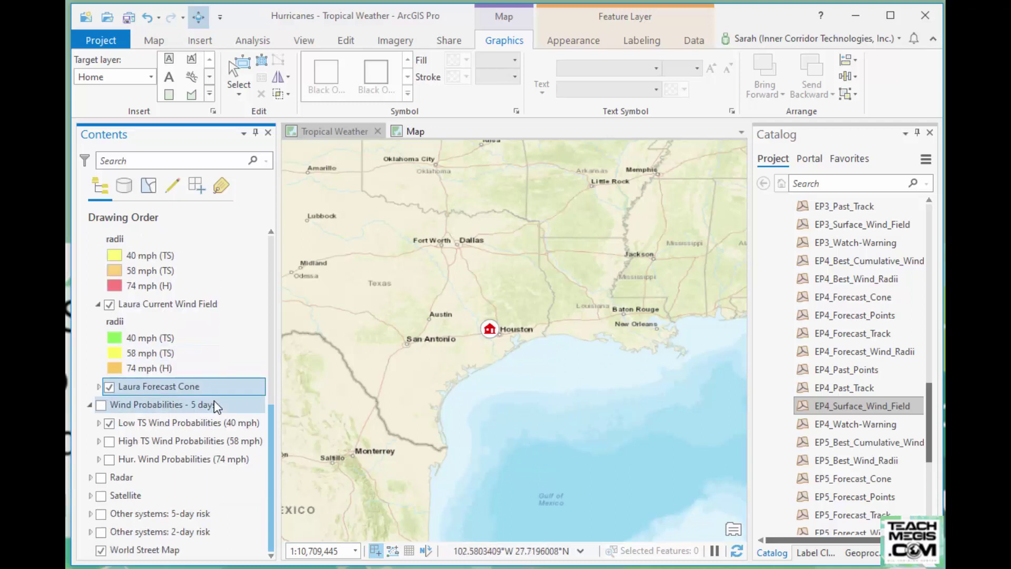
{"action": "left_click", "coordinate": [99, 387]}
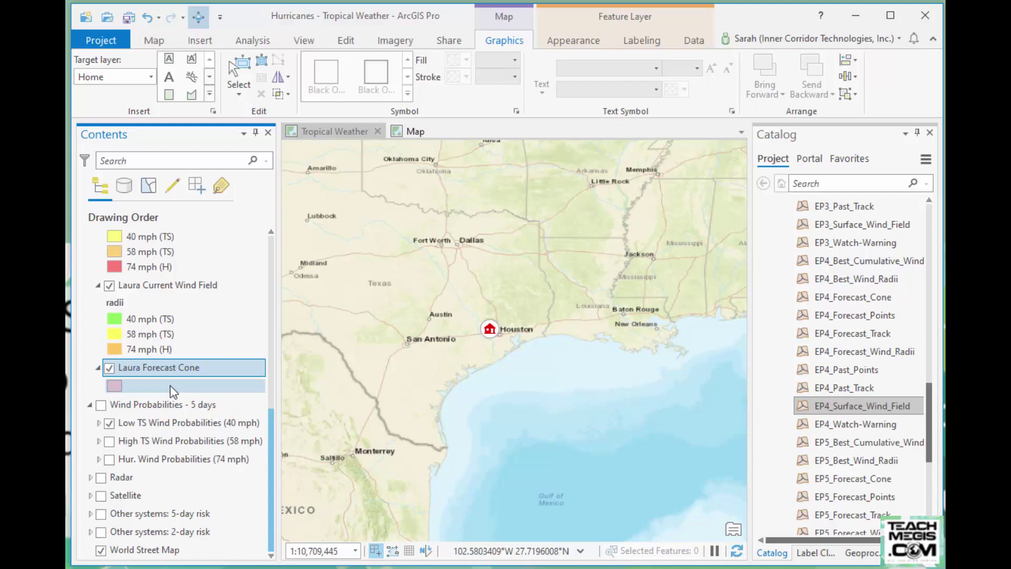
Turn on the Wind Probabilities - 5 days group and examine the 40 mph probability areas in the Pacific and Atlantic.
{"action": "left_click", "coordinate": [101, 405]}
{"action": "scroll", "coordinate": [636, 244], "scroll_direction": "down", "scroll_amount": 2}
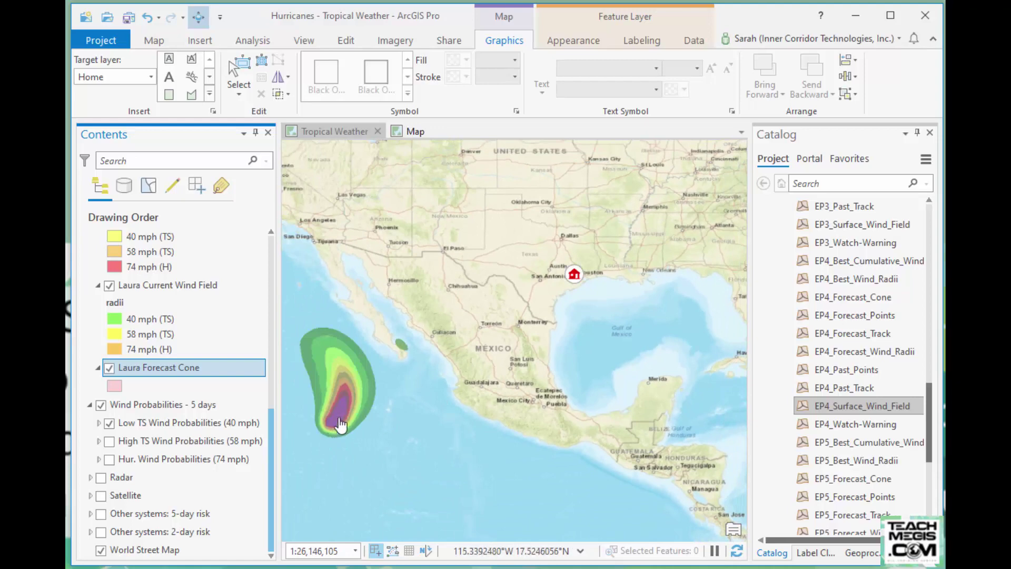
{"action": "left_click_drag", "start_coordinate": [323, 409], "coordinate": [294, 470]}
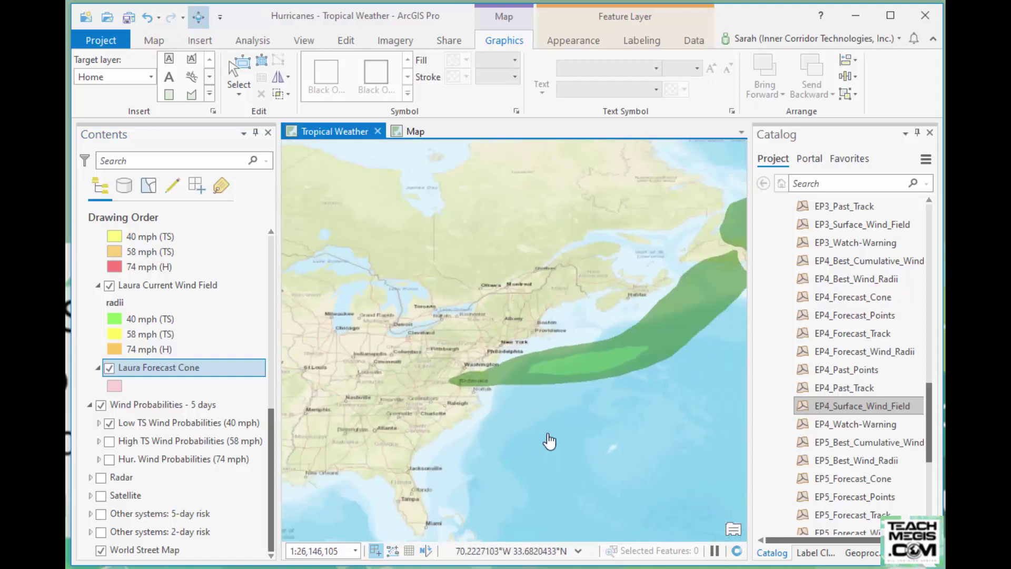
{"action": "left_click_drag", "start_coordinate": [550, 439], "coordinate": [455, 434]}
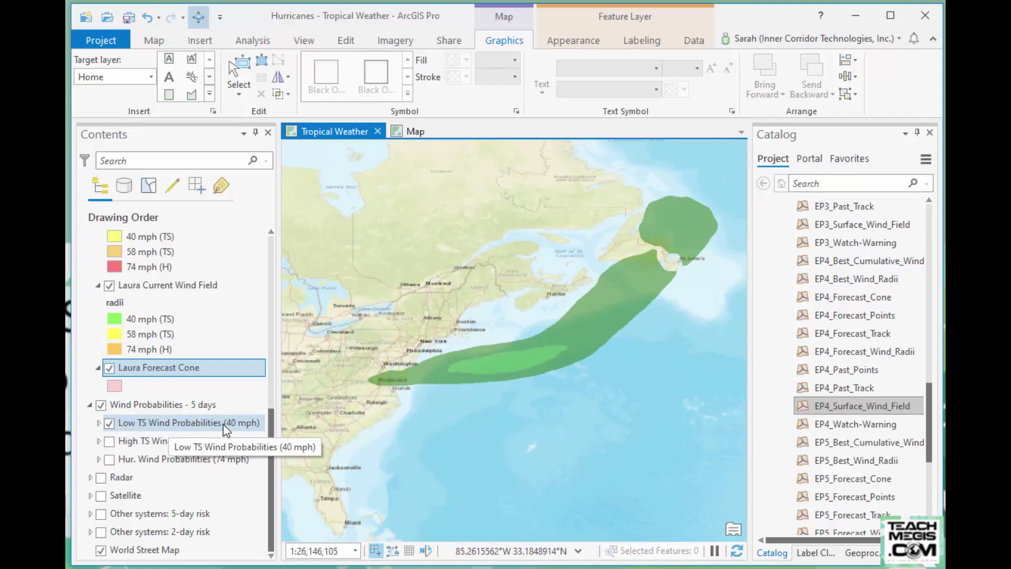
{"action": "scroll", "coordinate": [869, 274], "scroll_direction": "up", "scroll_amount": 10}
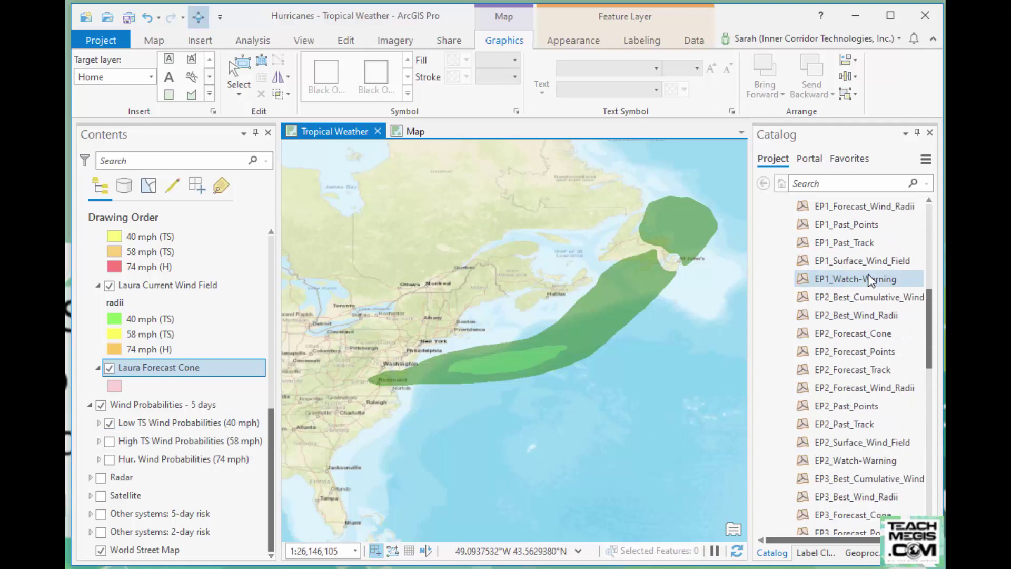
{"action": "scroll", "coordinate": [868, 276], "scroll_direction": "up", "scroll_amount": 3}
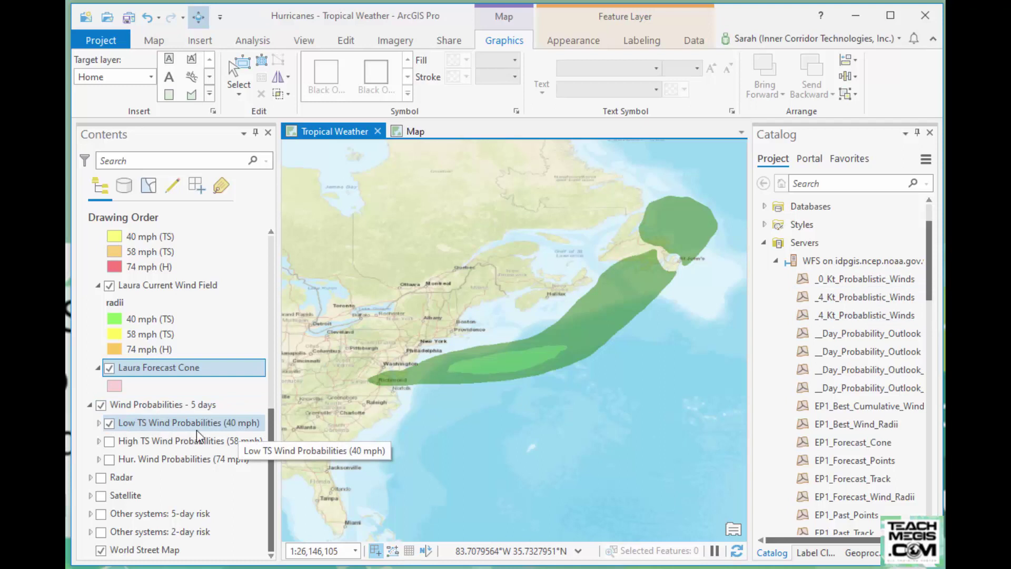
Hide Low TS Wind Probabilities (40 mph), show High TS Wind Probabilities (58 mph) and inspect the area off western Mexico.
{"action": "left_click", "coordinate": [113, 430]}
{"action": "left_click", "coordinate": [109, 422]}
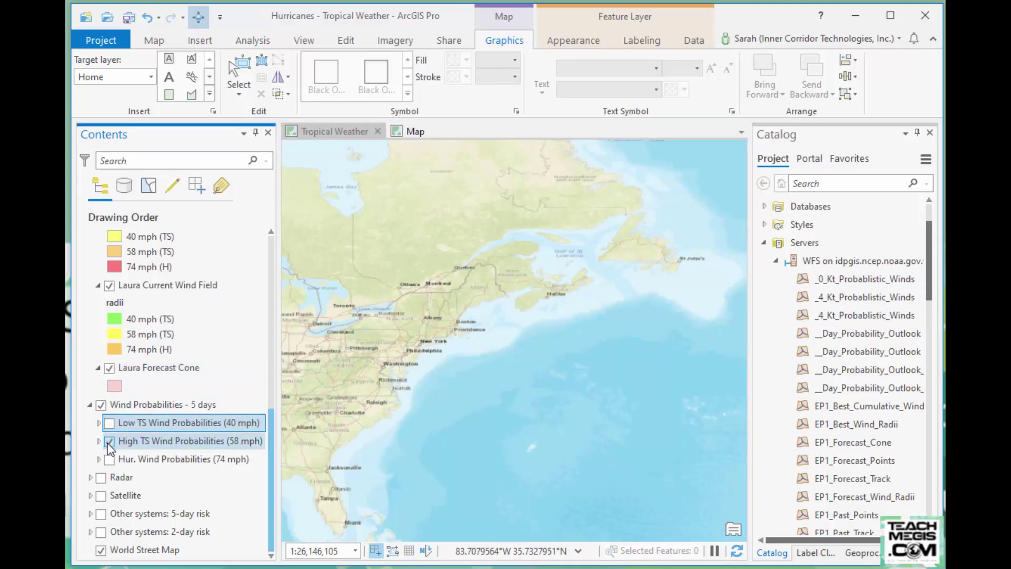
{"action": "left_click", "coordinate": [514, 369]}
{"action": "key", "text": "Left"}
{"action": "key", "text": "Down"}
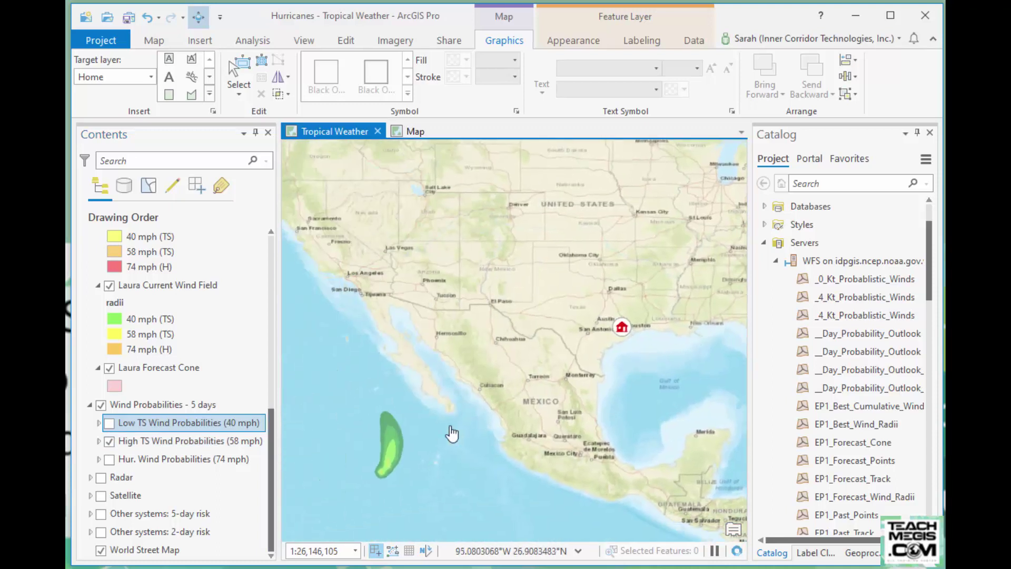
Replace the visible 58 mph layer with Hur. Wind Probabilities (74 mph), then turn off the Wind Probabilities - 5 days group.
{"action": "left_click", "coordinate": [109, 441]}
{"action": "left_click", "coordinate": [109, 458]}
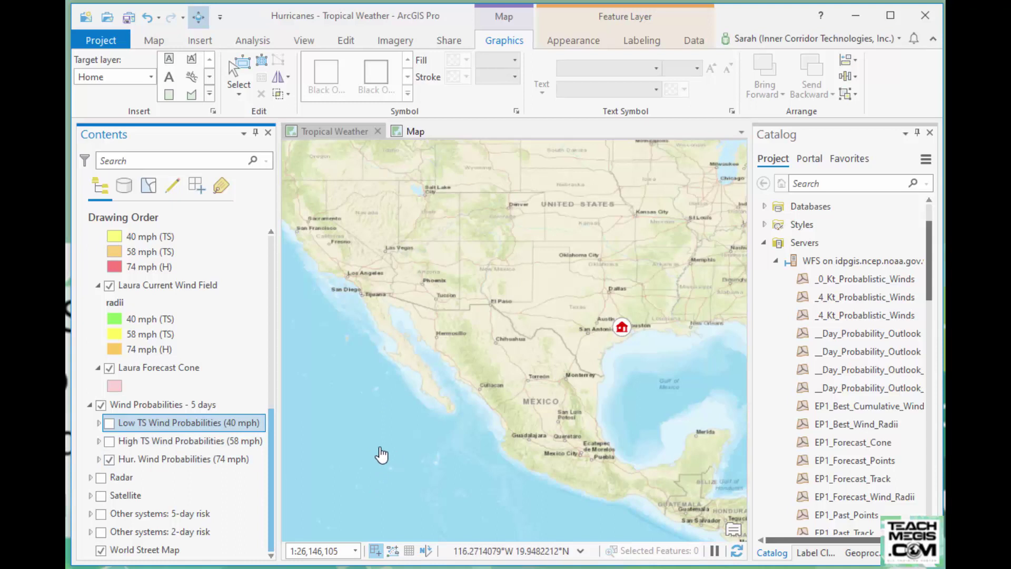
{"action": "left_click", "coordinate": [100, 405]}
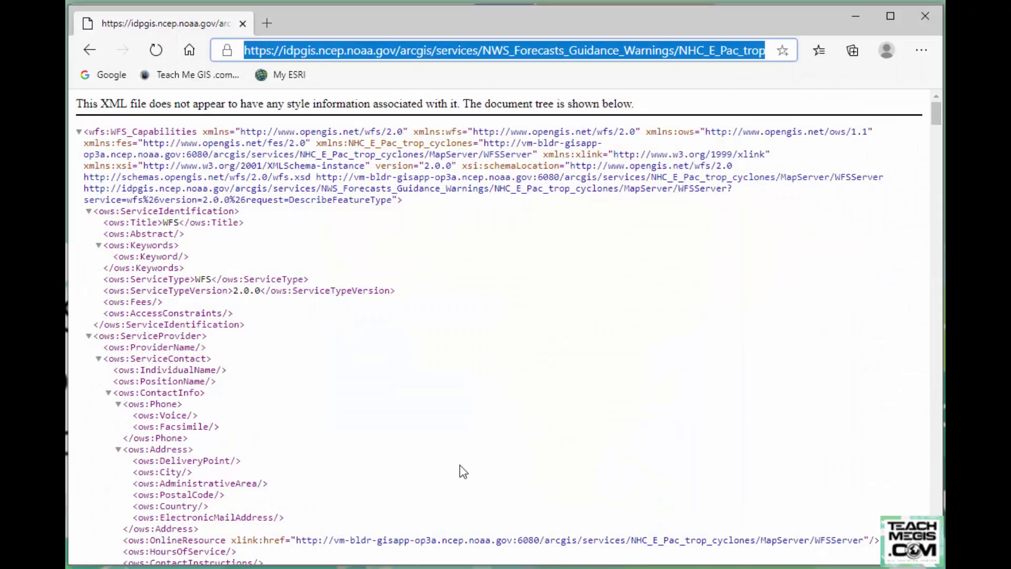
Switch to the browser, review the radar services on the weather.gov WebServices page, and return to ArcGIS Pro.
{"action": "left_click", "coordinate": [92, 49]}
{"action": "left_click", "coordinate": [92, 49]}
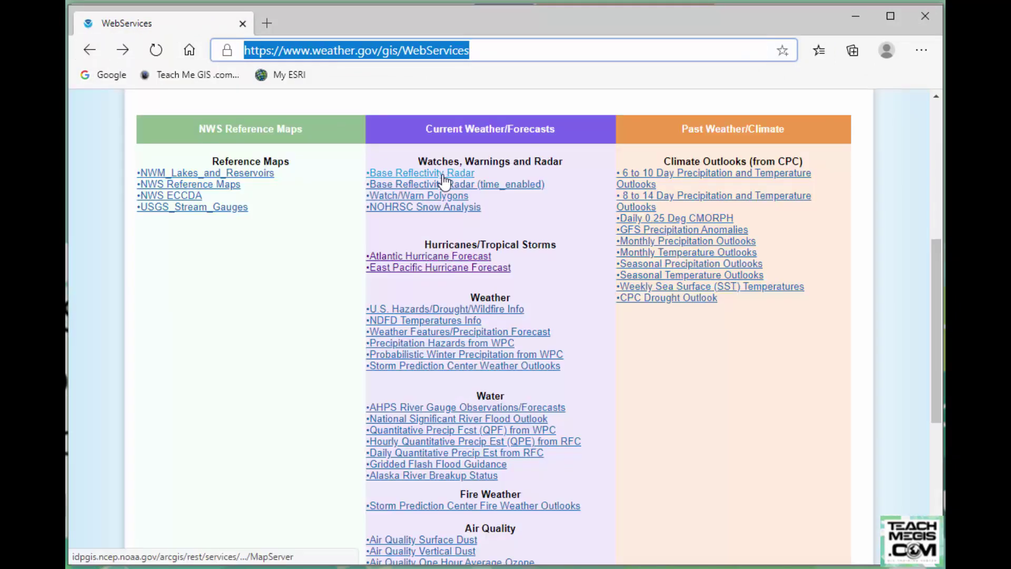
{"action": "left_click", "coordinate": [854, 20]}
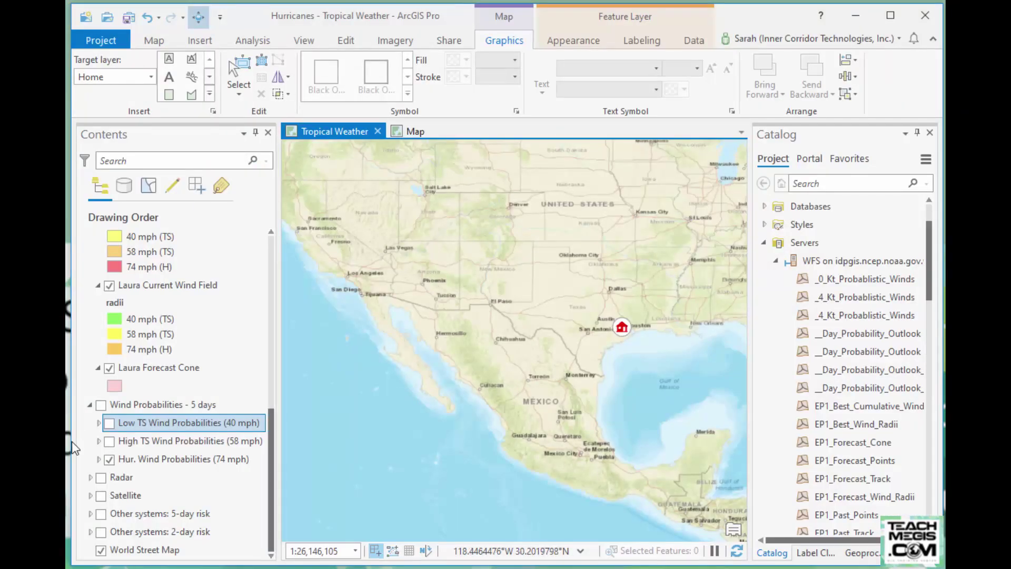
Turn on and expand the Other systems: 5-day risk group, and view its risk areas over the Caribbean and Atlantic.
{"action": "left_click", "coordinate": [101, 514]}
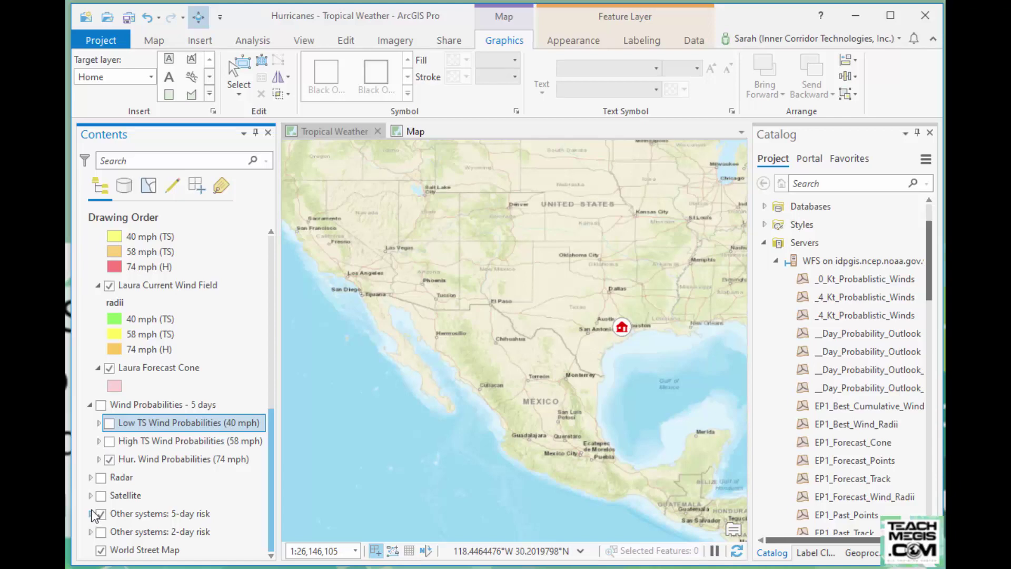
{"action": "left_click", "coordinate": [90, 514]}
{"action": "left_click", "coordinate": [628, 261]}
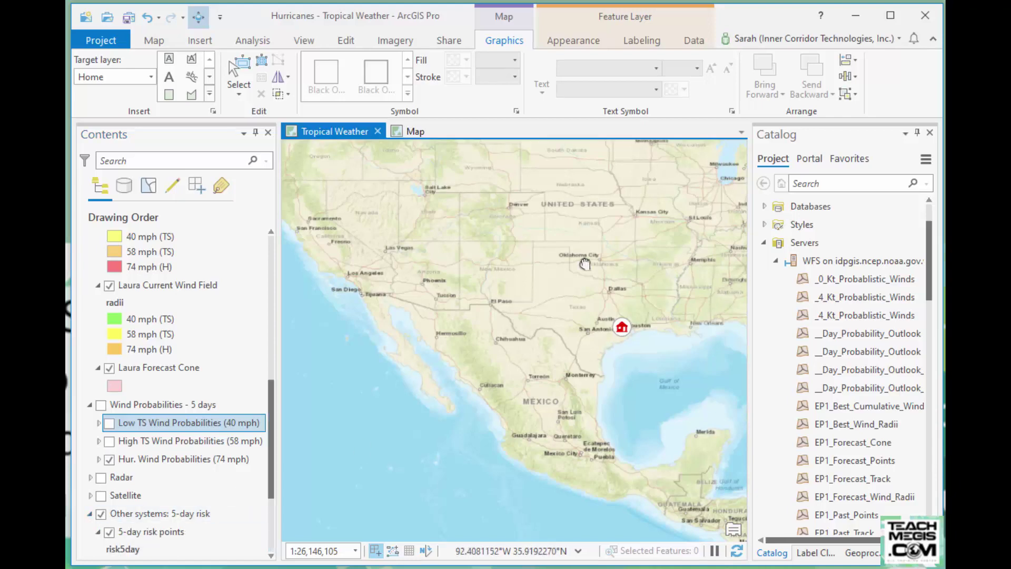
{"action": "left_click_drag", "start_coordinate": [628, 261], "coordinate": [369, 248]}
{"action": "left_click_drag", "start_coordinate": [693, 311], "coordinate": [528, 199]}
{"action": "mouse_move", "coordinate": [648, 422]}
{"action": "left_mouse_down"}
{"action": "mouse_move", "coordinate": [637, 327]}
{"action": "mouse_move", "coordinate": [536, 219]}
{"action": "left_mouse_up"}
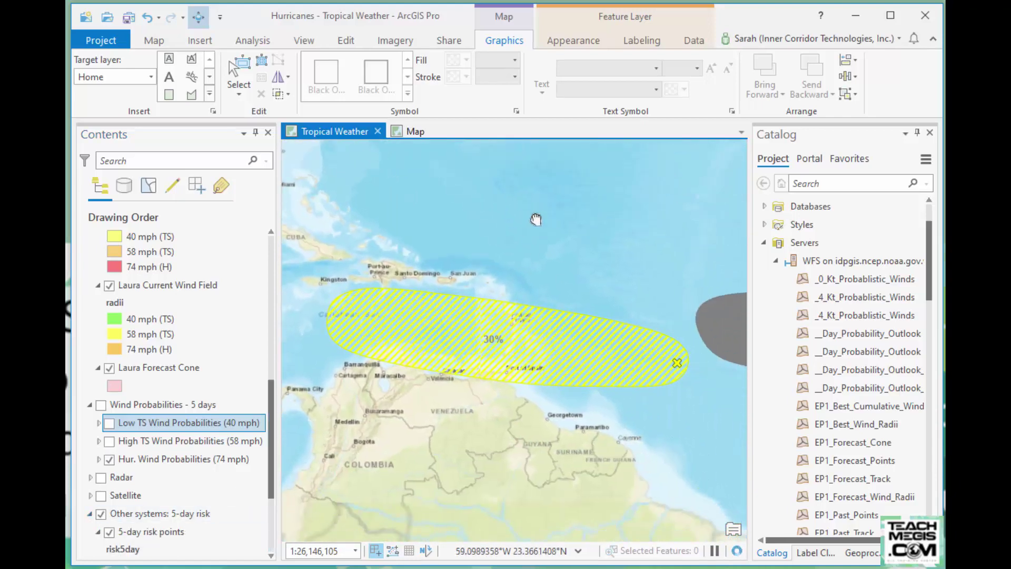
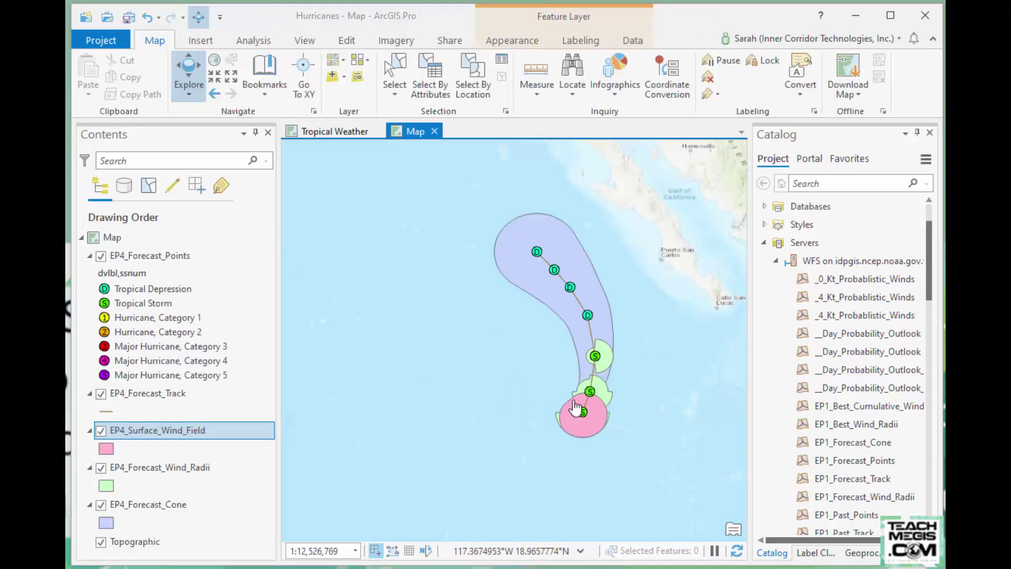
In the map with the EP4 layers, examine the advdate and advisnum fields in EP4_Forecast_Cone's attribute table, then close it.
{"action": "left_click_drag", "start_coordinate": [654, 362], "coordinate": [587, 373]}
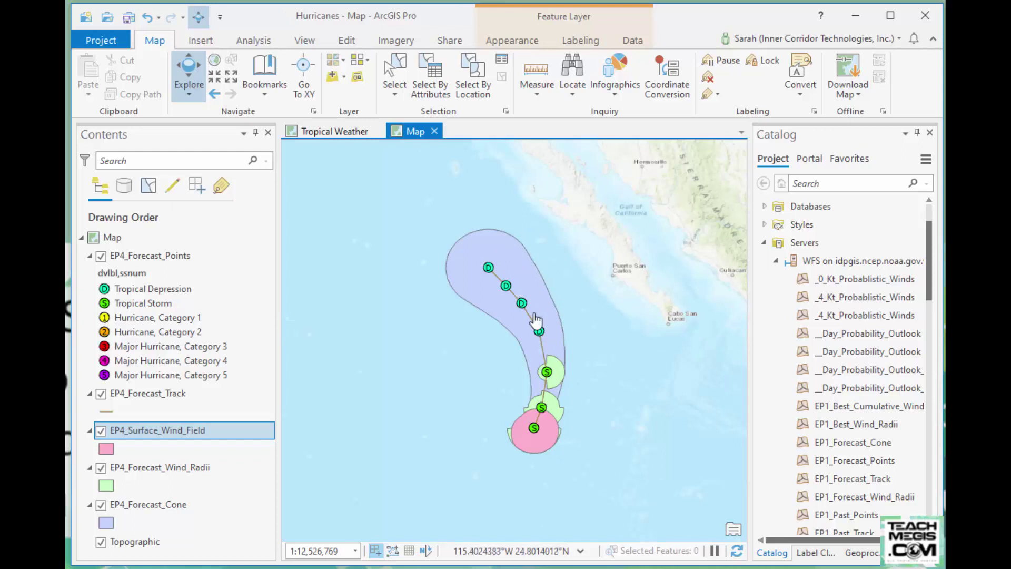
{"action": "left_click", "coordinate": [163, 504]}
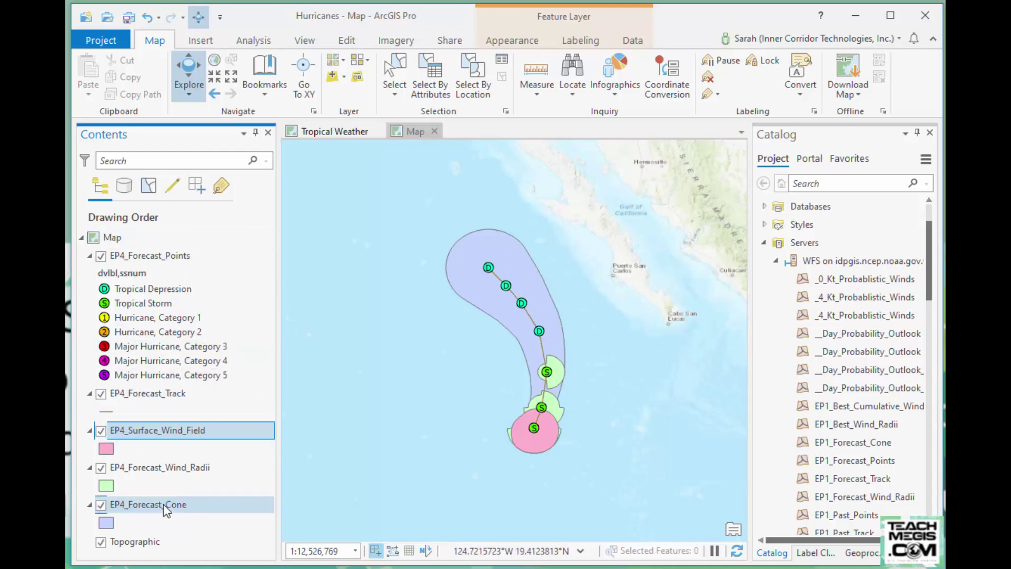
{"action": "left_click", "coordinate": [581, 41]}
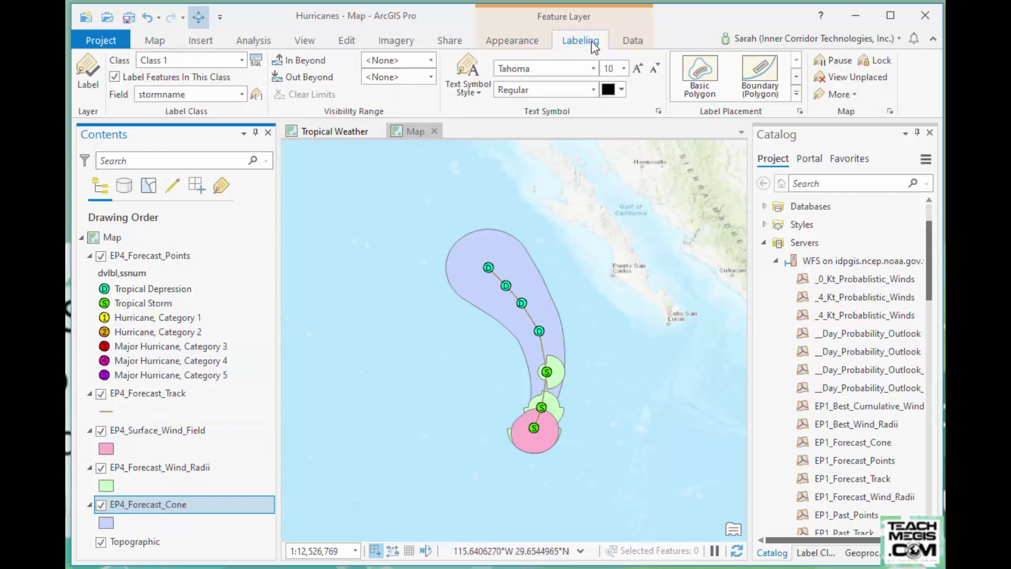
{"action": "right_click", "coordinate": [159, 504]}
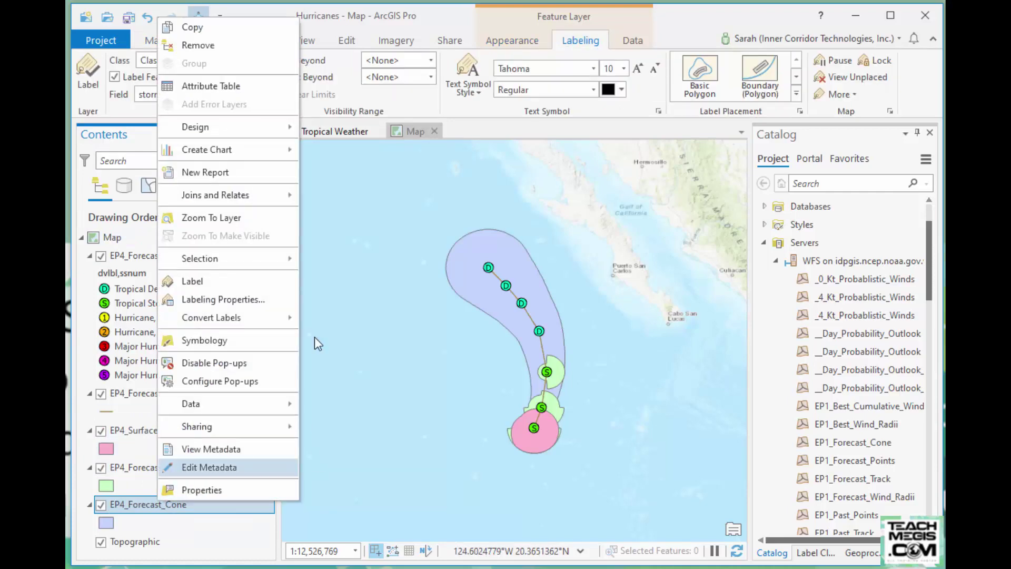
{"action": "left_click", "coordinate": [220, 90]}
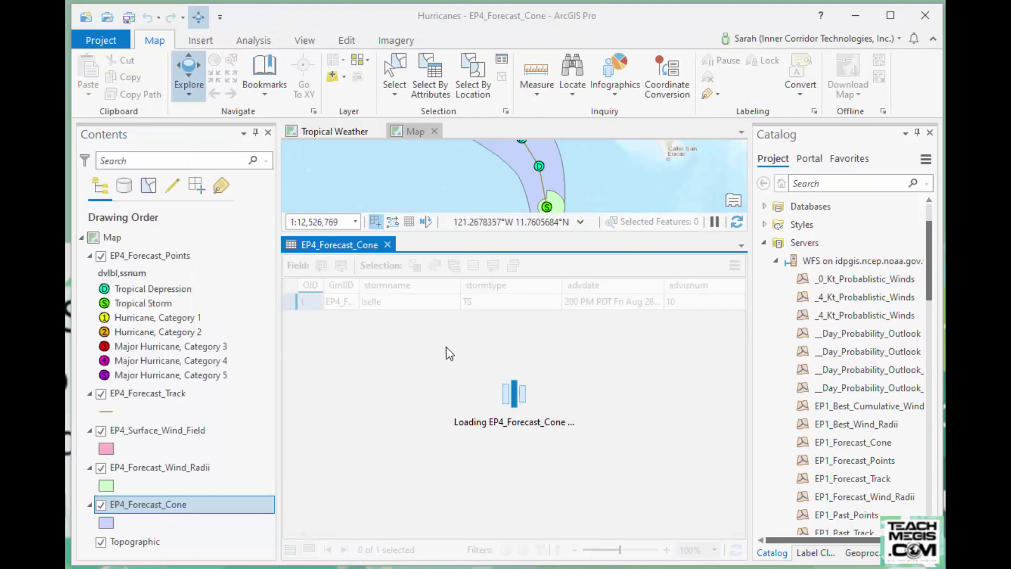
{"action": "left_click_drag", "start_coordinate": [422, 537], "coordinate": [474, 539]}
{"action": "double_click", "coordinate": [452, 285]}
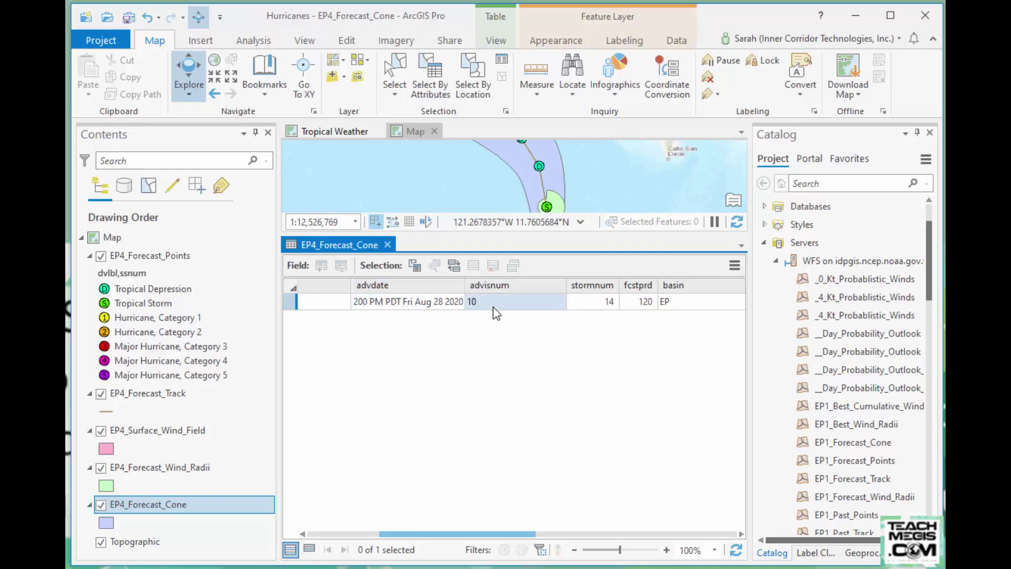
{"action": "left_click", "coordinate": [387, 244]}
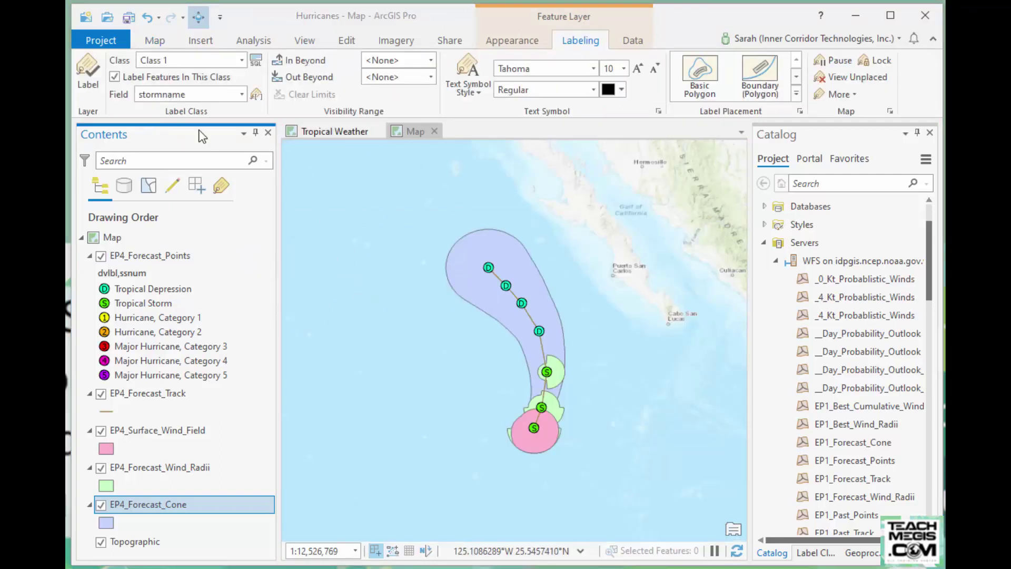
Open the label expression of EP4_Forecast_Cone's Class 1, widen the pane, and clear the default storm name expression.
{"action": "left_click", "coordinate": [256, 95]}
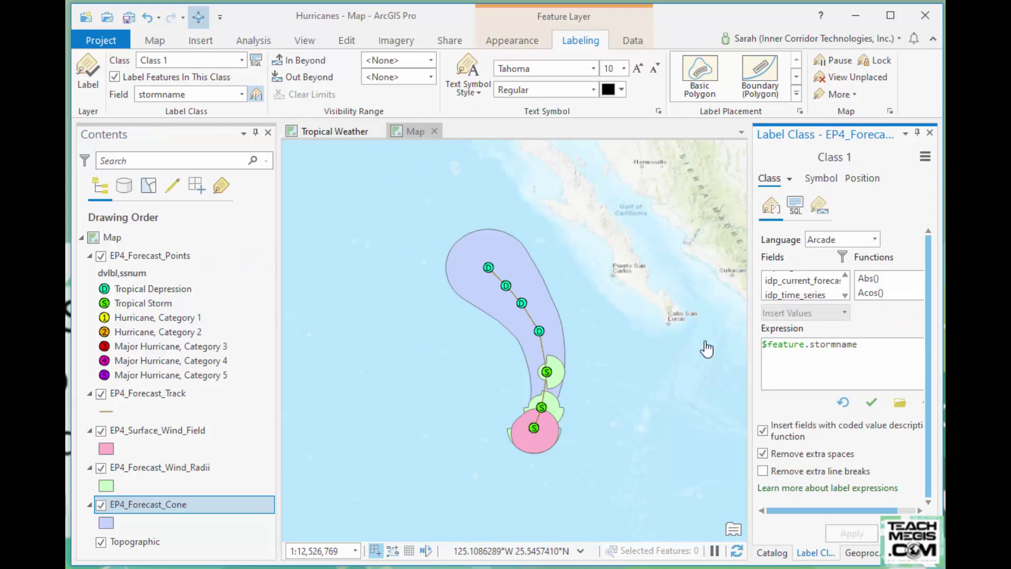
{"action": "left_click_drag", "start_coordinate": [752, 337], "coordinate": [662, 336]}
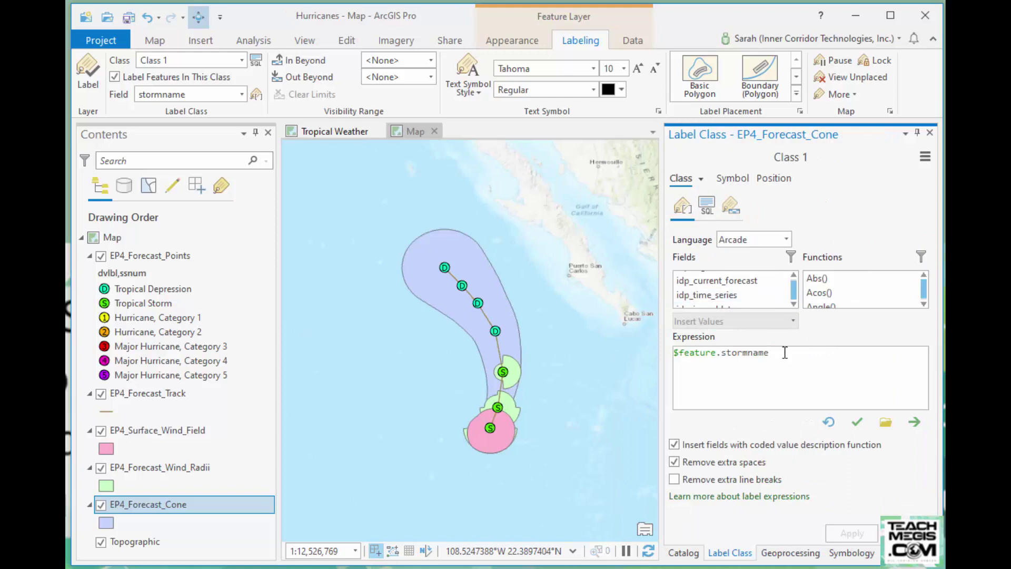
{"action": "left_click_drag", "start_coordinate": [779, 353], "coordinate": [605, 355]}
{"action": "key", "text": "Delete"}
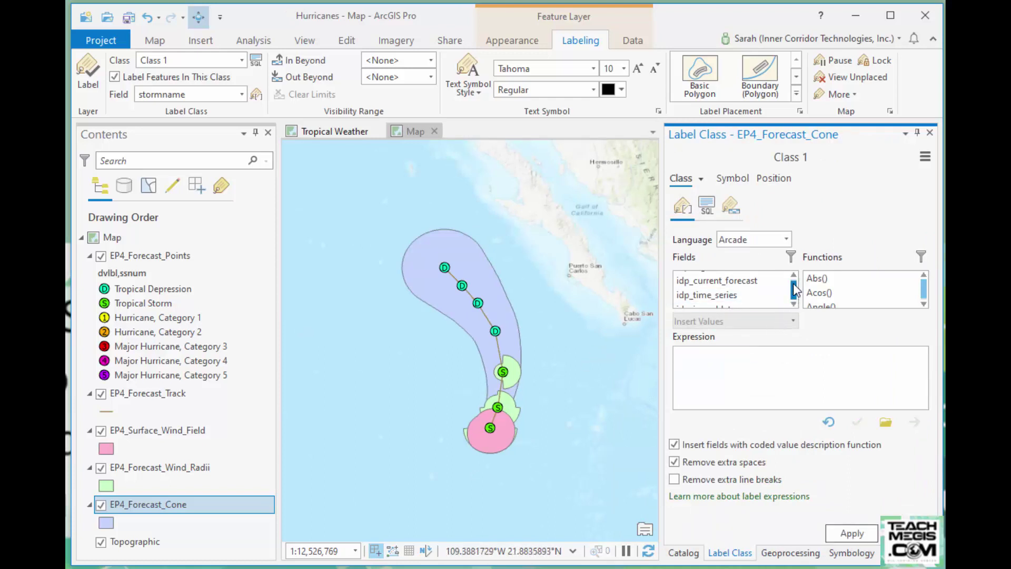
Build the cone's label expression from the advisory date and number on separate lines: $feature.advdate + "\n" + $feature.advisnum.
{"action": "scroll", "coordinate": [794, 295], "scroll_direction": "up", "scroll_amount": 3}
{"action": "scroll", "coordinate": [795, 301], "scroll_direction": "down", "scroll_amount": 3}
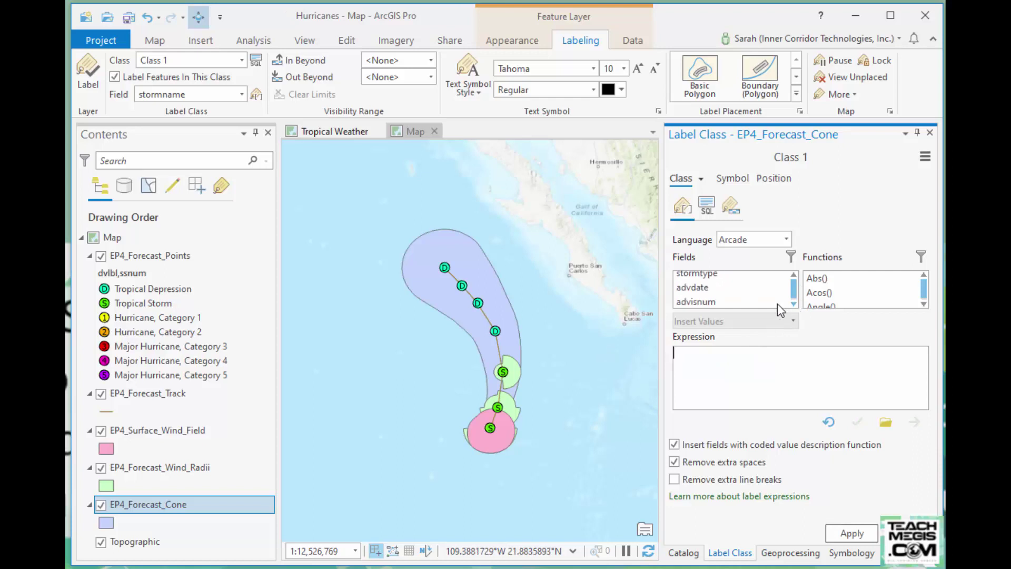
{"action": "double_click", "coordinate": [694, 287]}
{"action": "left_click", "coordinate": [772, 353]}
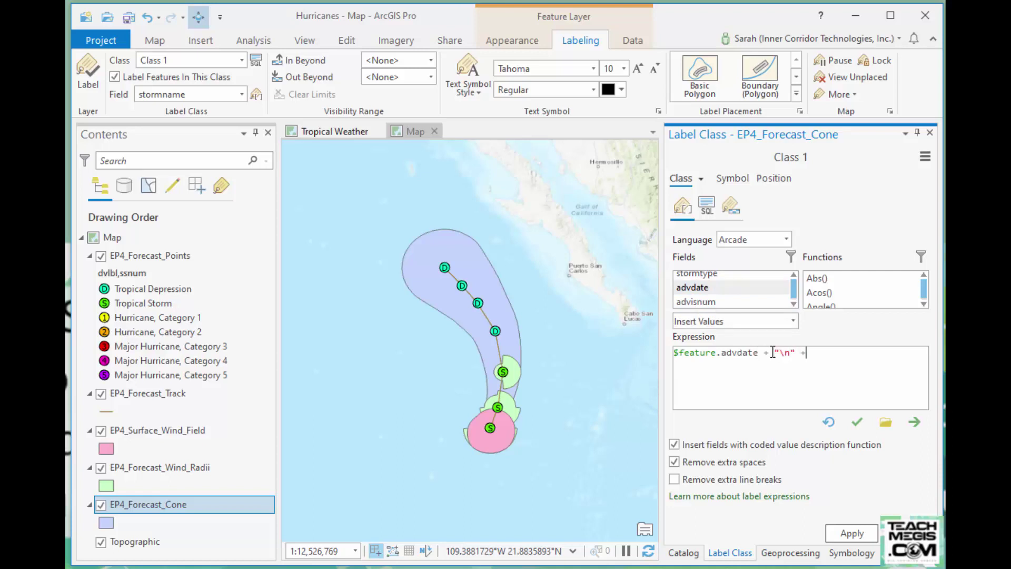
{"action": "double_click", "coordinate": [701, 302]}
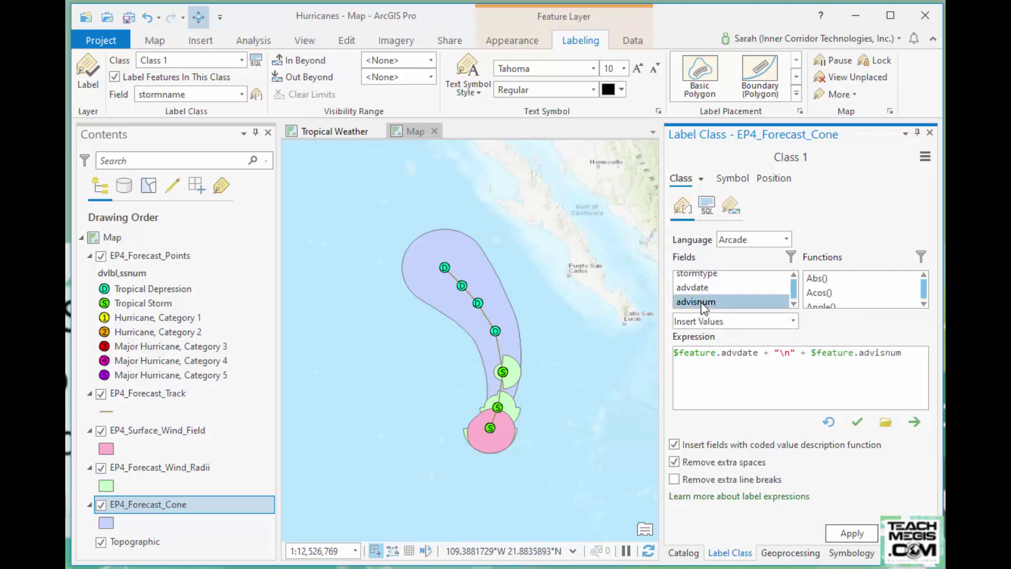
Insert the text "Advisory " + before $feature.advisnum in the label expression.
{"action": "type", "text": "\""}
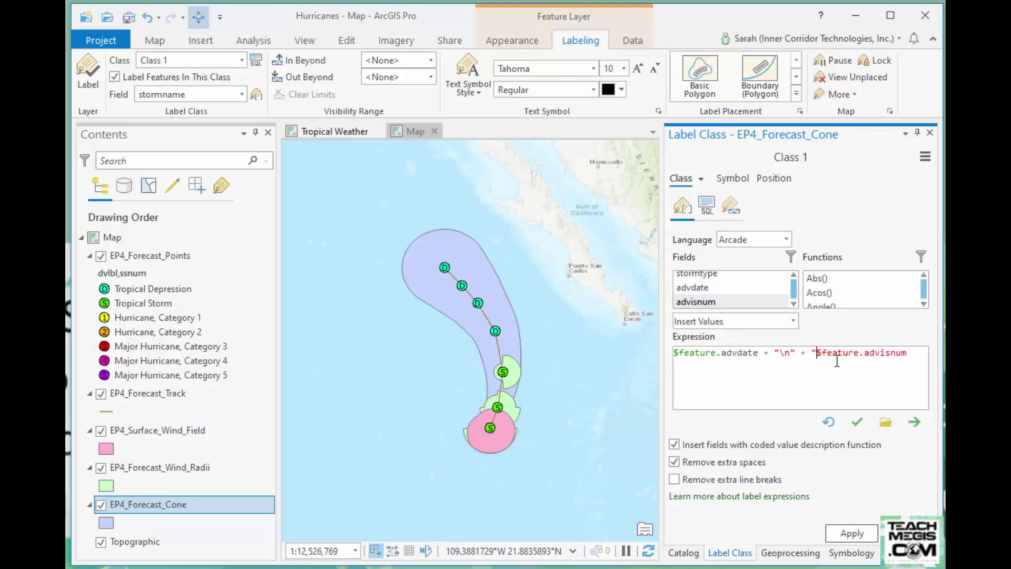
{"action": "type", "text": "Adv"}
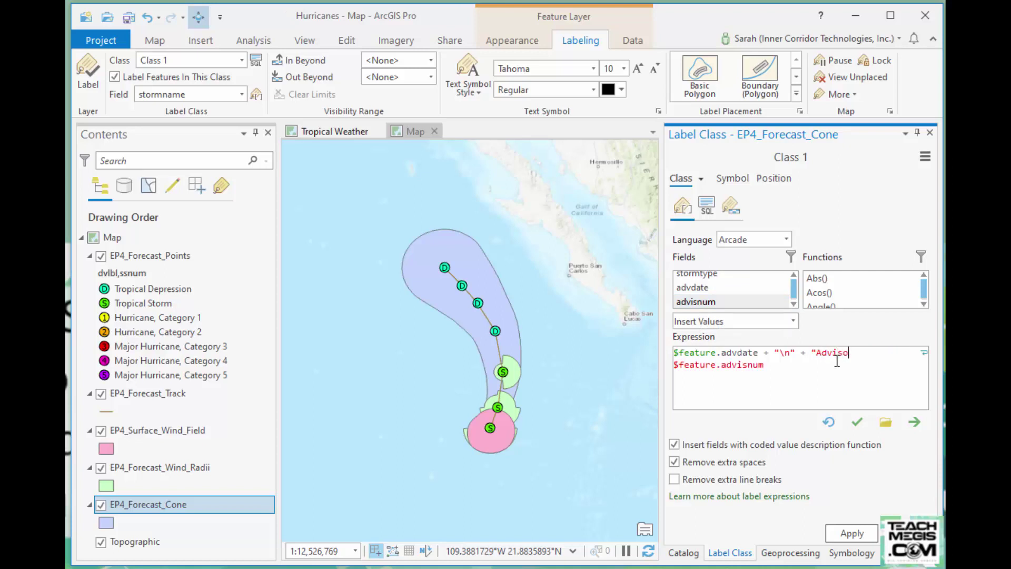
{"action": "type", "text": "isoryt"}
{"action": "type", "text": "\" +"}
Validate and apply the label expression, and turn on labels for EP4_Forecast_Cone.
{"action": "left_click", "coordinate": [858, 422]}
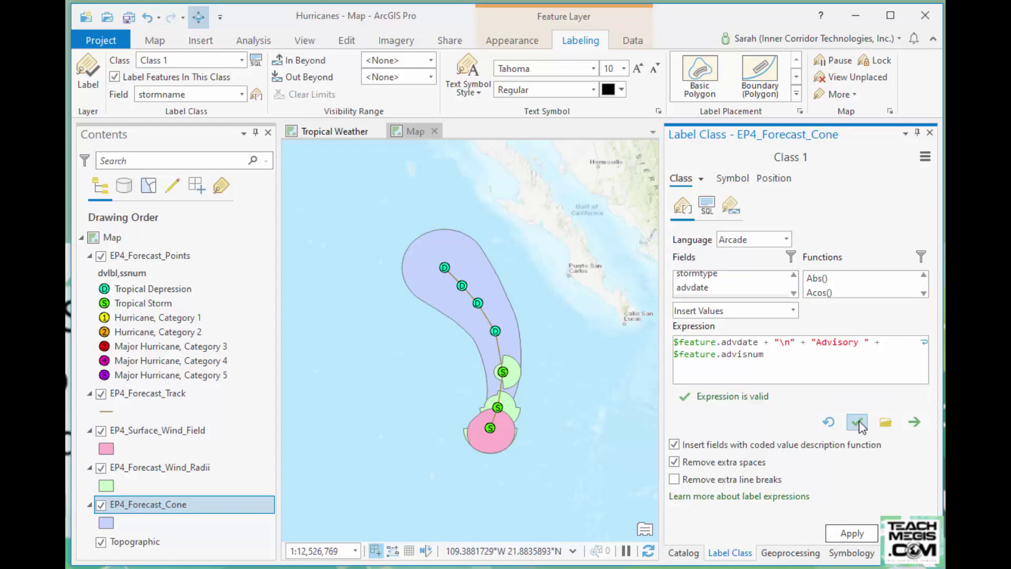
{"action": "left_click", "coordinate": [852, 533]}
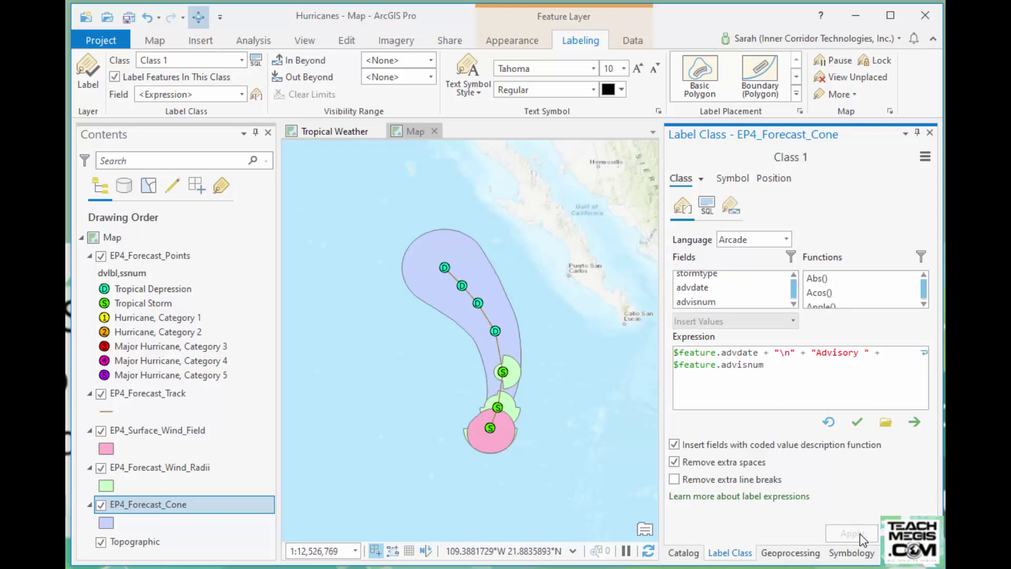
{"action": "left_click", "coordinate": [88, 78]}
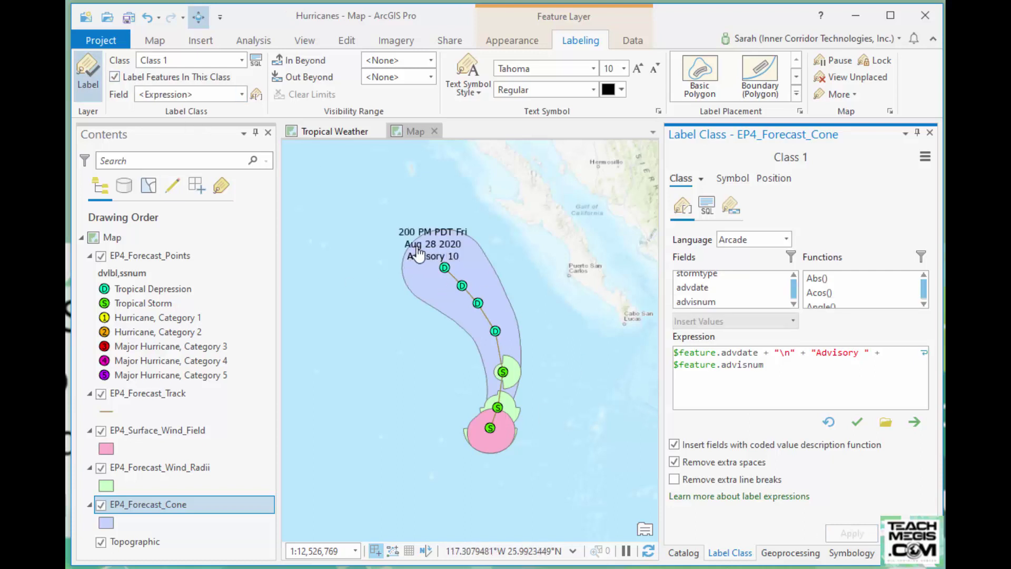